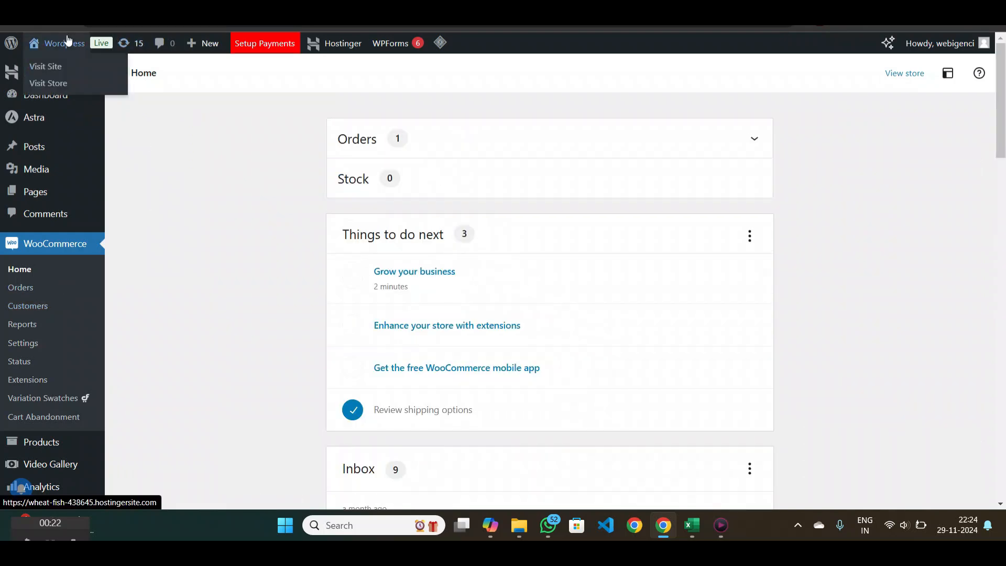
# Visit the live store site and run a web search for "woocommerce sample products csv" in a new tab.
pyautogui.click(65, 43)
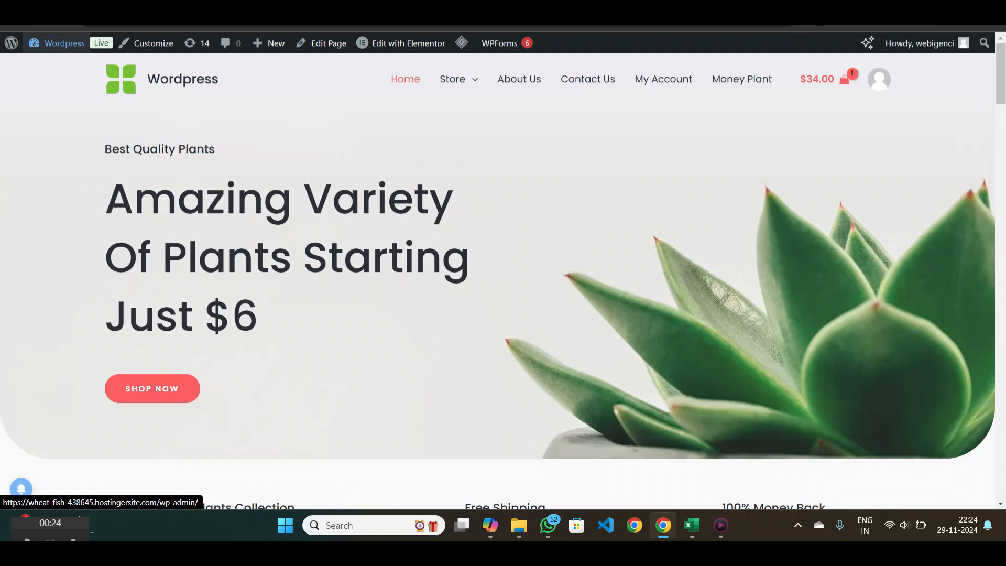
pyautogui.hotkey('ctrl', 't')
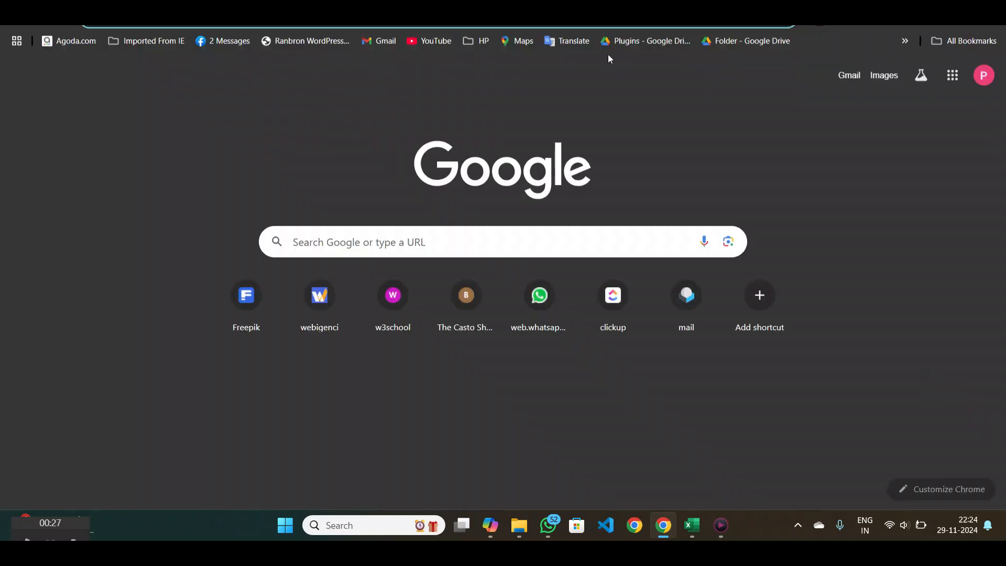
pyautogui.write('d')
pyautogui.press('BackSpace')
pyautogui.press('BackSpace')
pyautogui.write('woo')
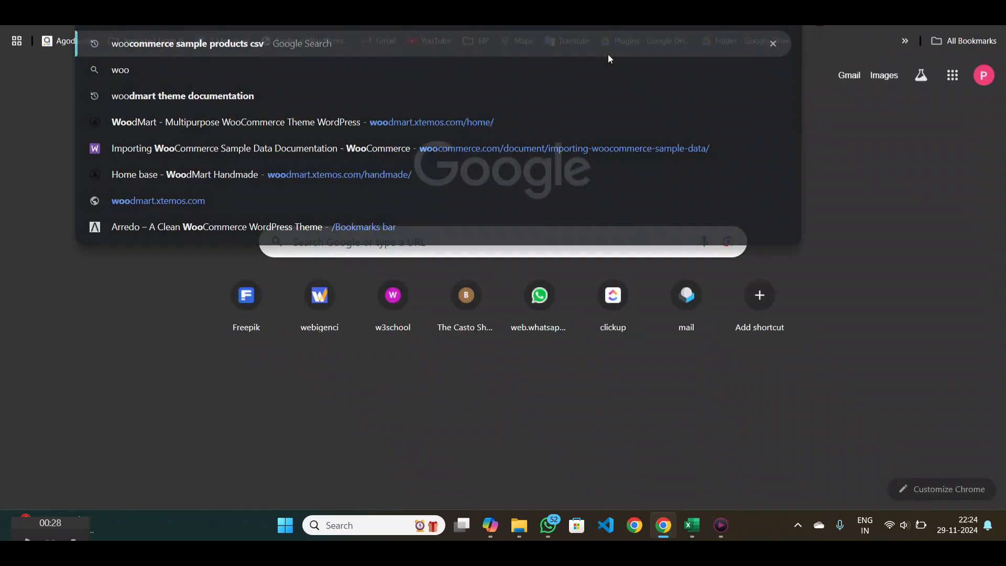
pyautogui.press('Return')
pyautogui.scroll(-1, 154, 300)
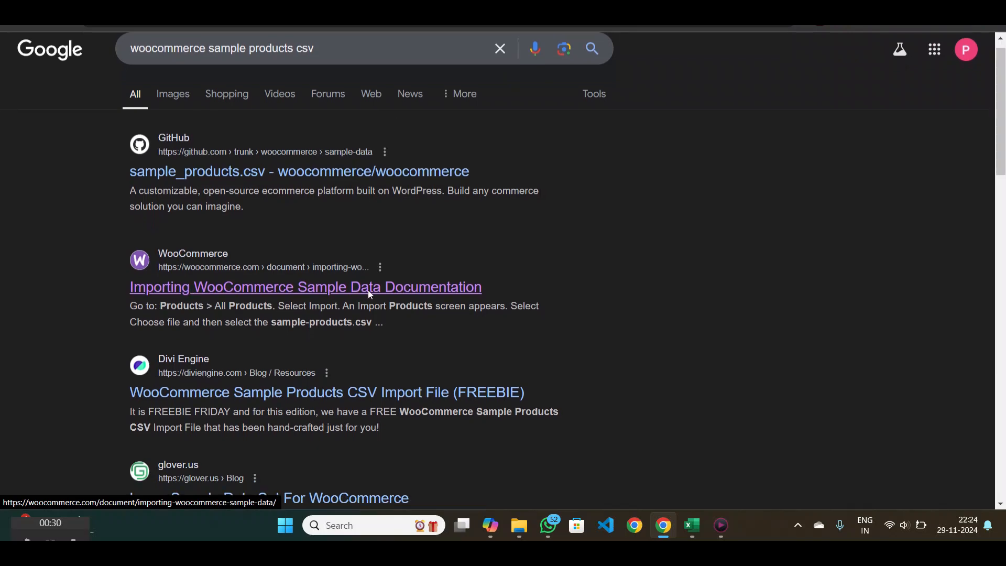
# Open the Importing WooCommerce Sample Data documentation and follow its link to the WooCommerce plugin page.
pyautogui.click(368, 290)
pyautogui.scroll(-1, 369, 294)
pyautogui.click(409, 208)
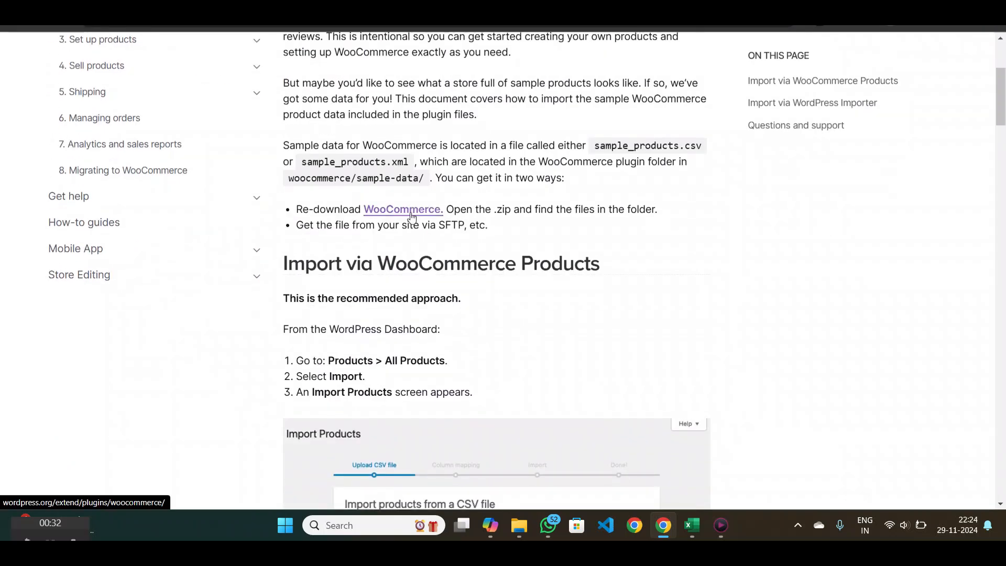
pyautogui.scroll(-1, 467, 260)
pyautogui.scroll(-4, 434, 277)
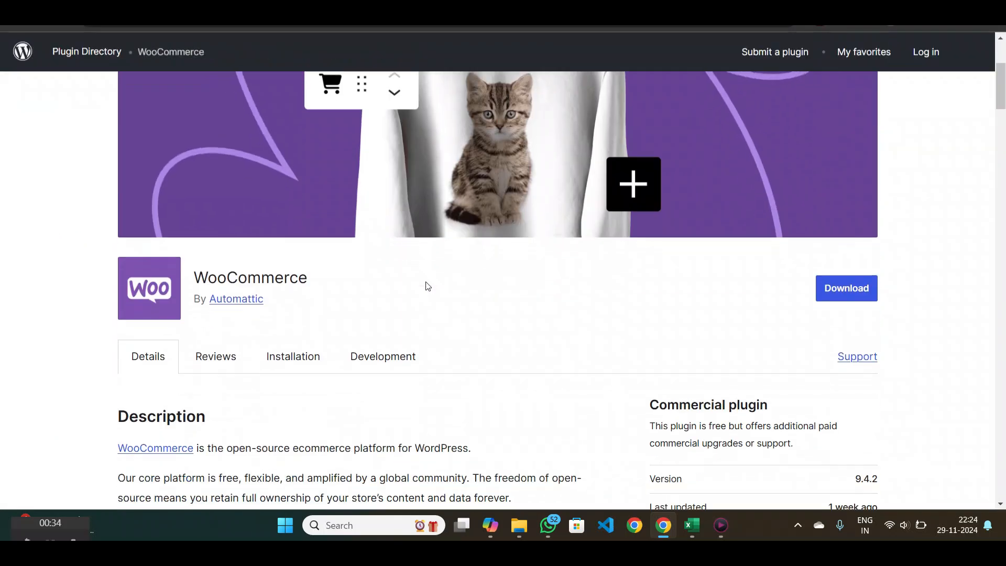
pyautogui.scroll(-3, 312, 270)
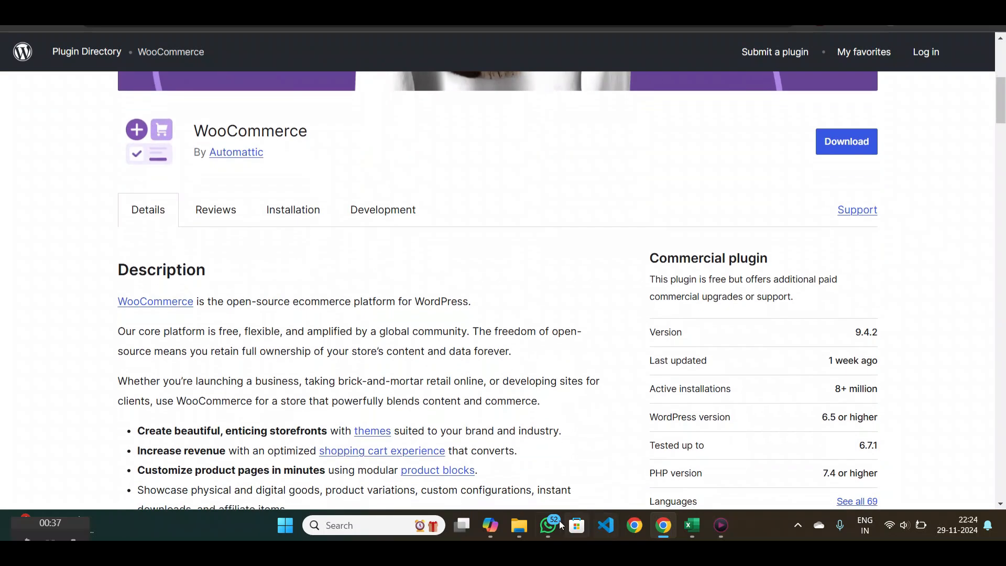
# Switch to File Explorer and open the sample-data folder in Downloads > woocommerce.9.4.2 > woocommerce.
pyautogui.click(516, 521)
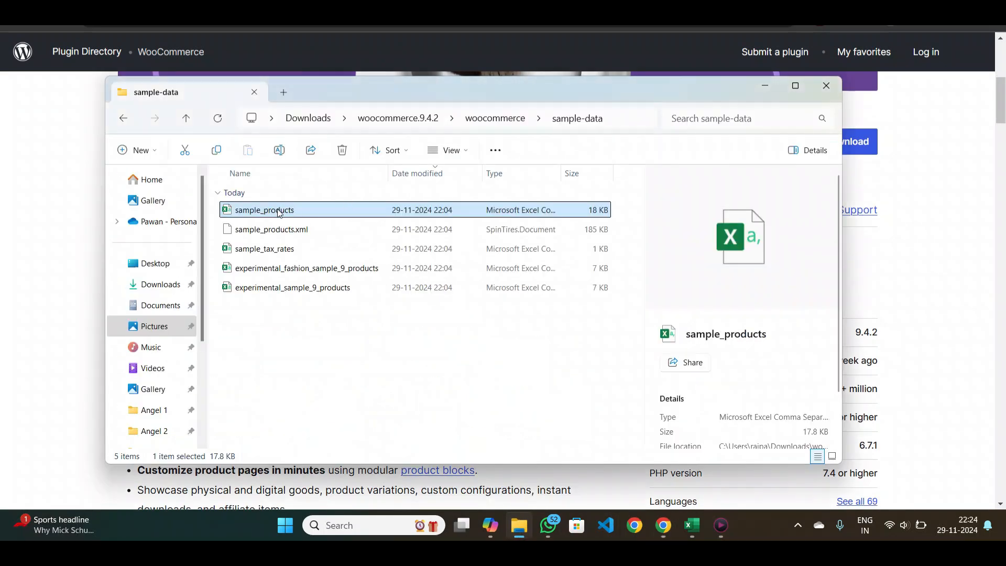
pyautogui.click(157, 323)
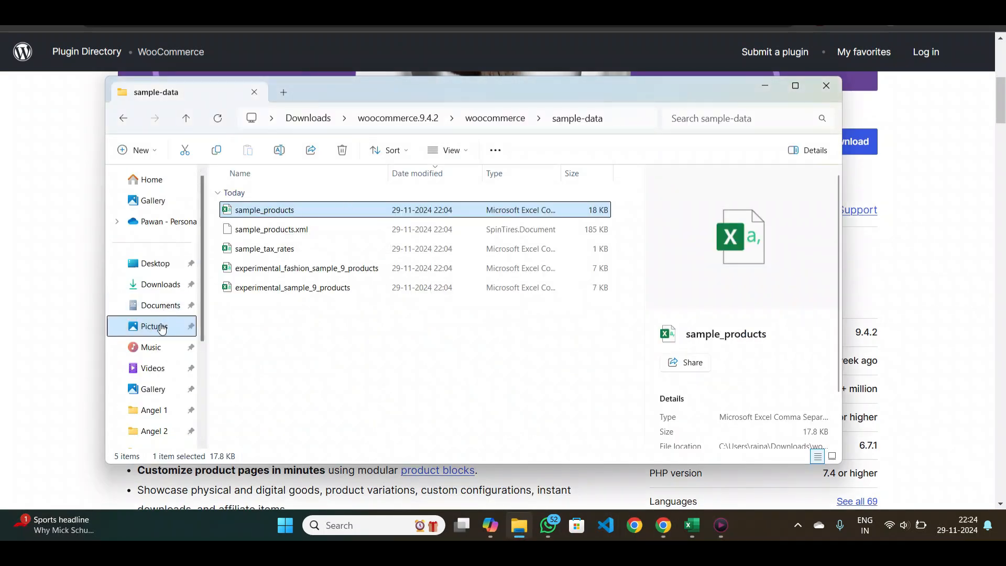
pyautogui.click(156, 283)
pyautogui.click(339, 221)
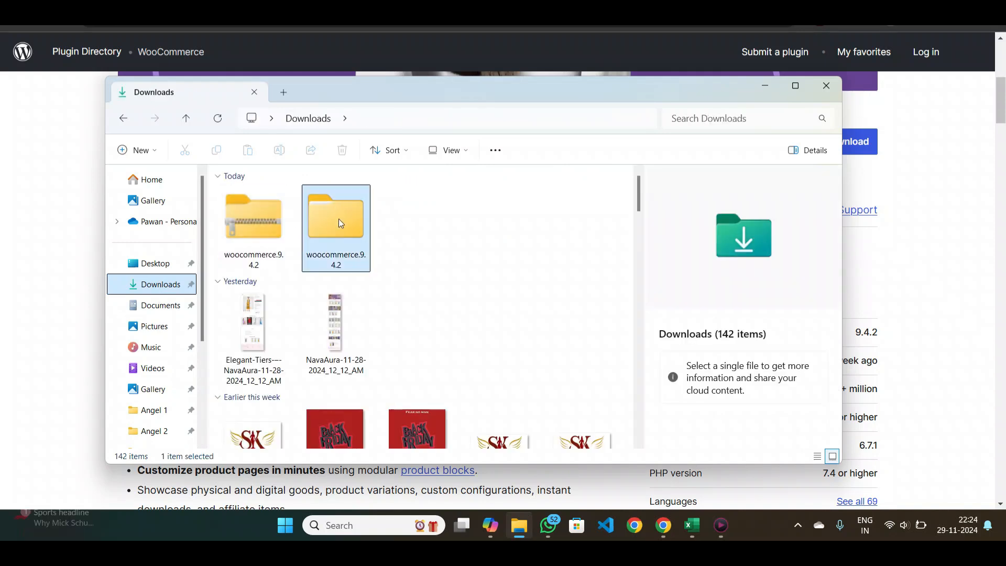
pyautogui.doubleClick(338, 219)
pyautogui.doubleClick(282, 214)
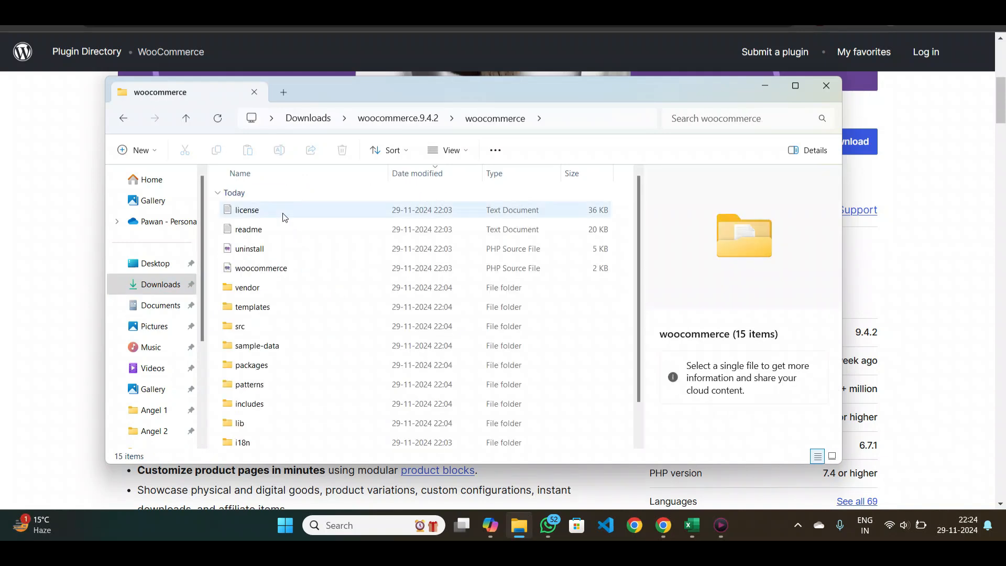
pyautogui.scroll(-1, 266, 325)
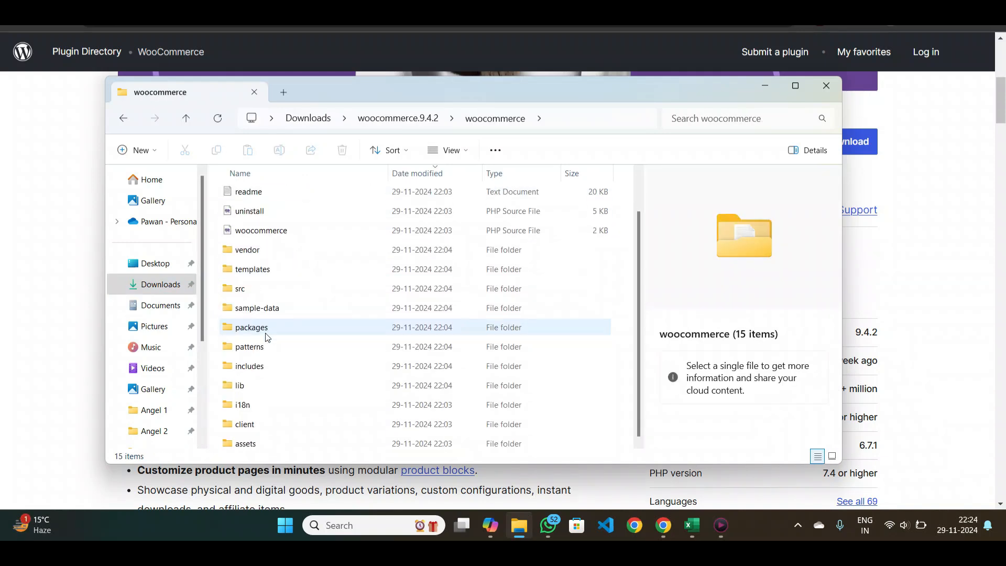
pyautogui.doubleClick(266, 303)
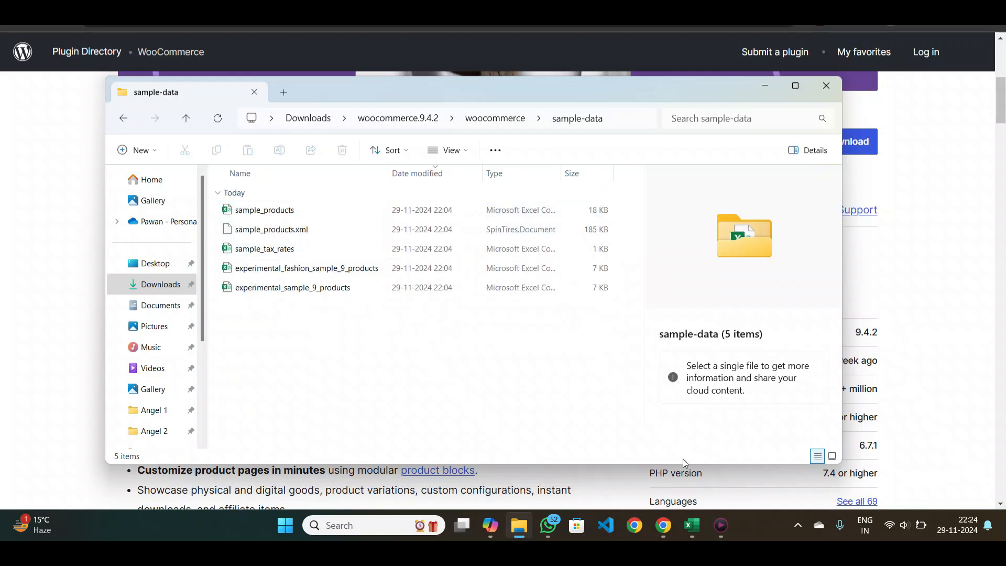
# Switch to the sample_products sheet in Excel and widen the SKU column until its values show in full.
pyautogui.click(692, 525)
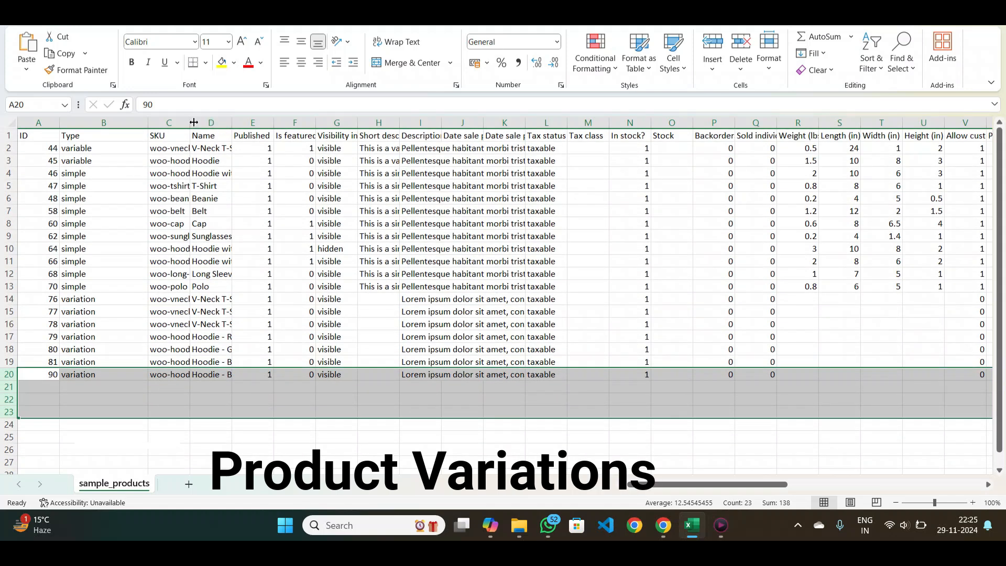
pyautogui.moveTo(190, 122); pyautogui.dragTo(308, 115)
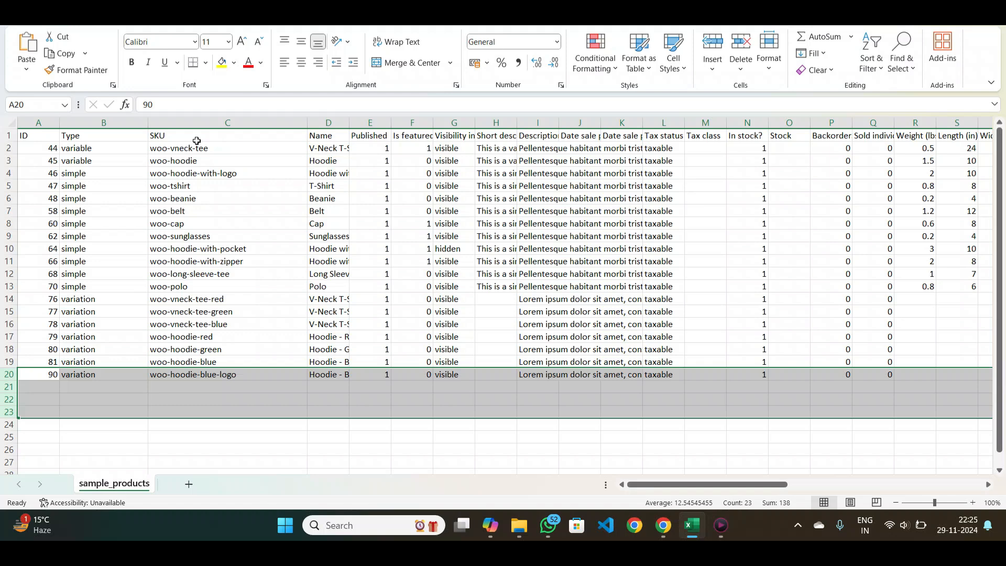
# Delete the simple product rows, the hoodie variation rows and the variable Hoodie row, keeping only the V-Neck T-Shirt rows.
pyautogui.click(5, 173)
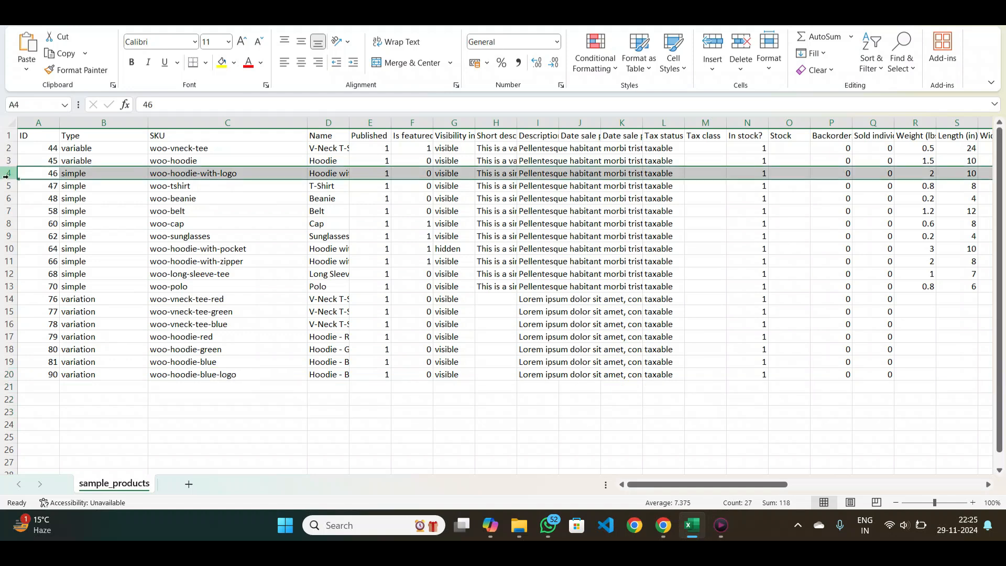
pyautogui.keyDown('shift'); pyautogui.click(8, 286); pyautogui.keyUp('shift')
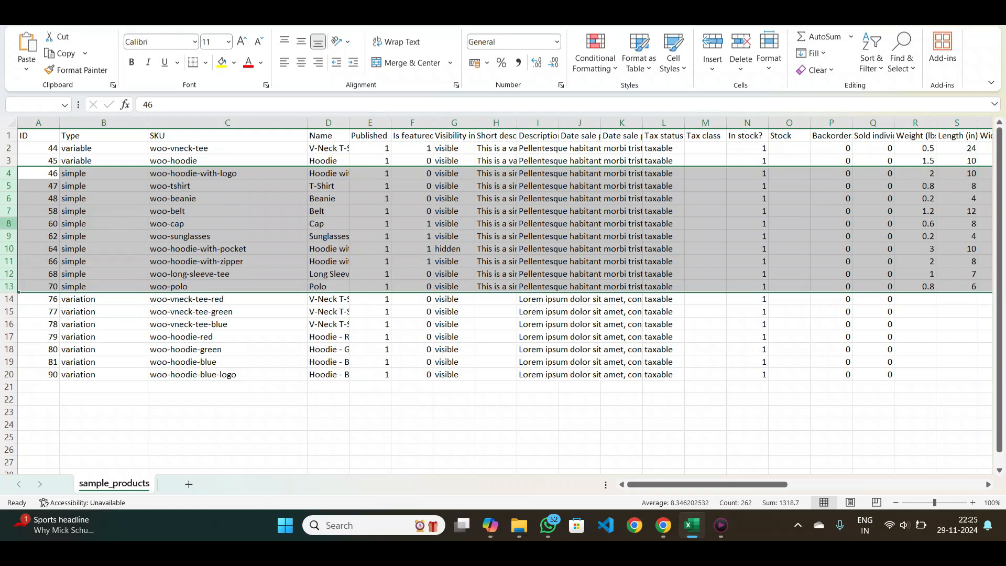
pyautogui.rightClick(49, 240)
pyautogui.click(63, 367)
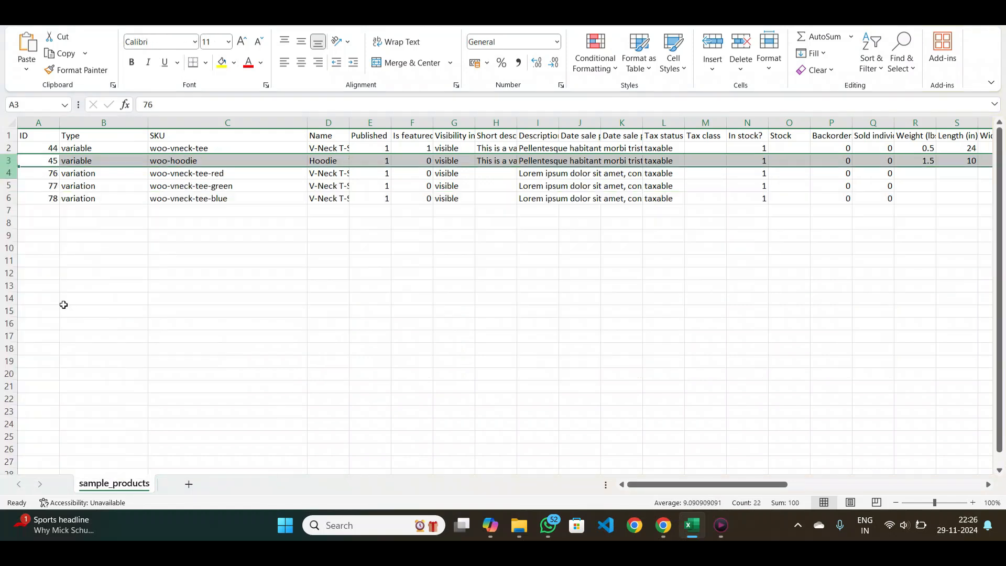
# Go through the ID, Type and SKU cells of the variable V-Neck T-Shirt and widen the Name column.
pyautogui.click(111, 145)
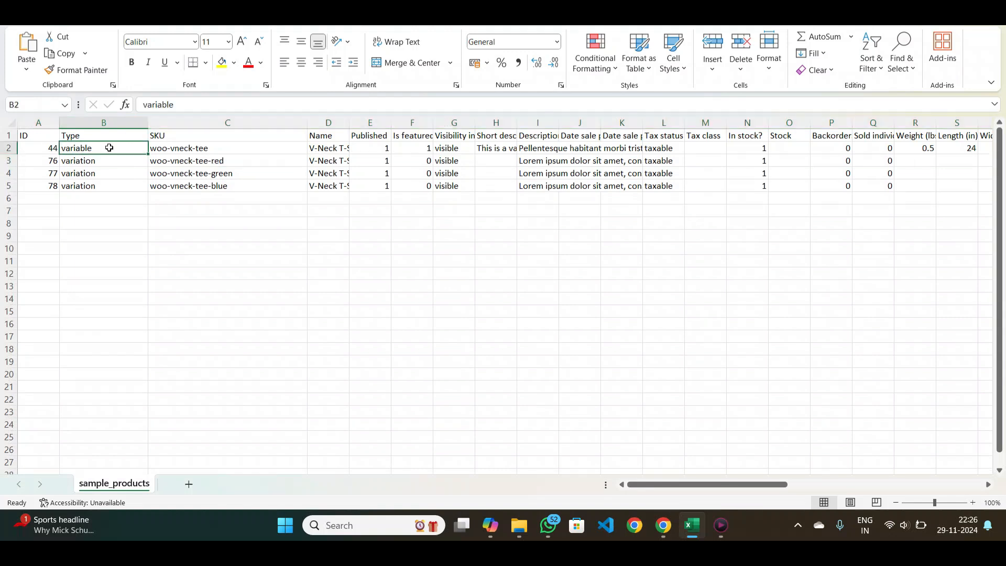
pyautogui.click(50, 150)
pyautogui.click(84, 147)
pyautogui.click(172, 148)
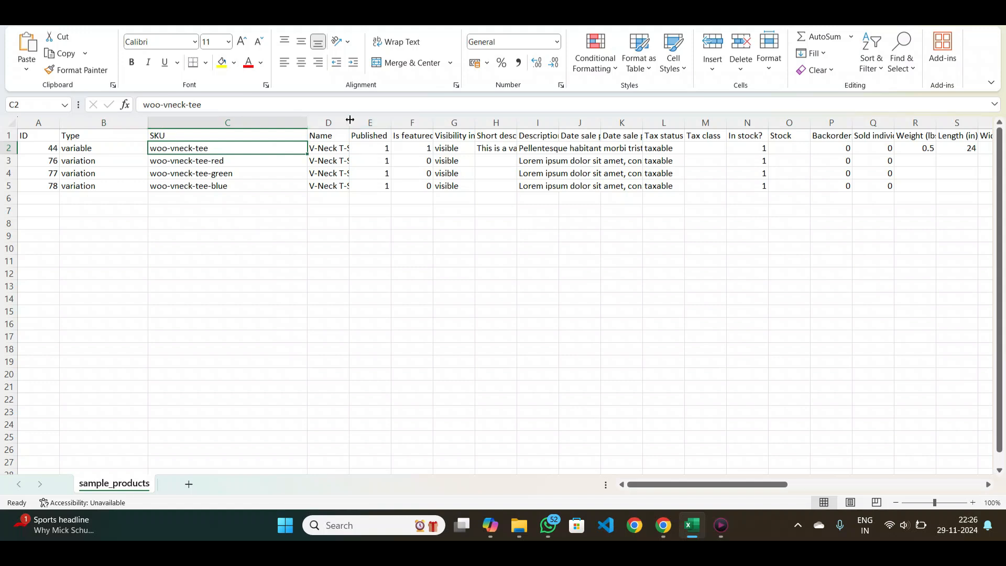
pyautogui.moveTo(349, 121); pyautogui.dragTo(468, 122)
# Widen the Images column so the variations' image URLs can be read in full.
pyautogui.hscroll(1, 436, 171)
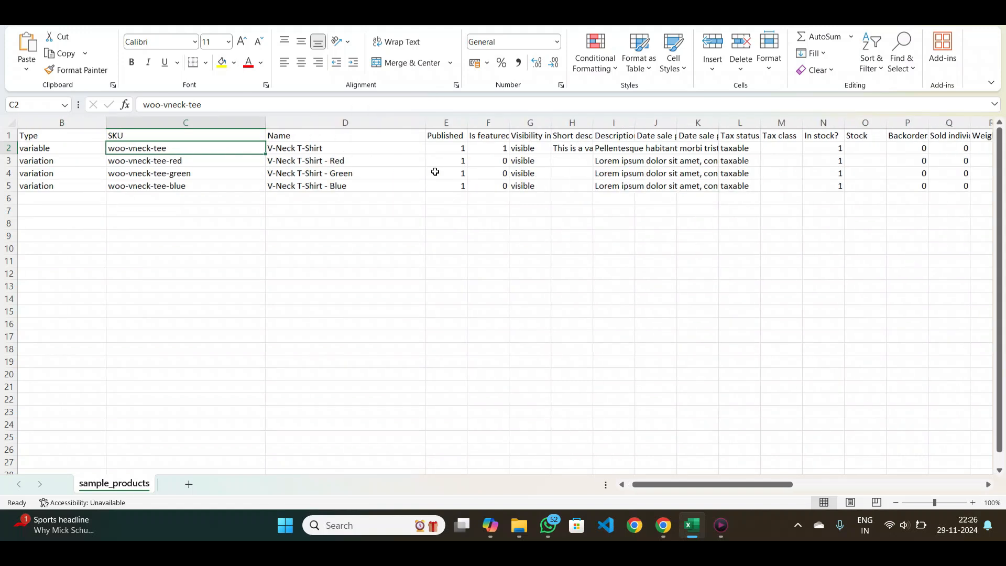
pyautogui.hscroll(3, 411, 147)
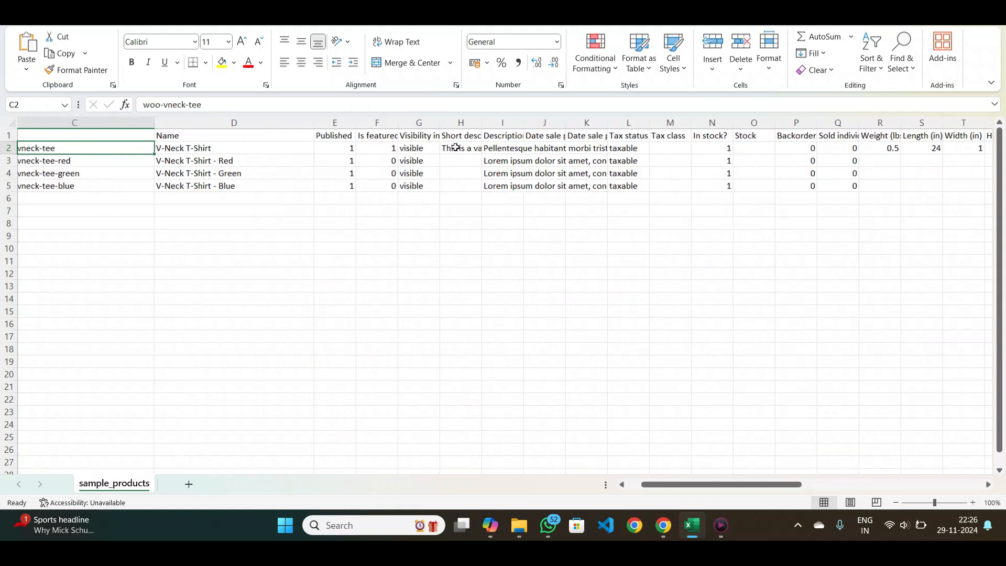
pyautogui.hscroll(-1, 461, 143)
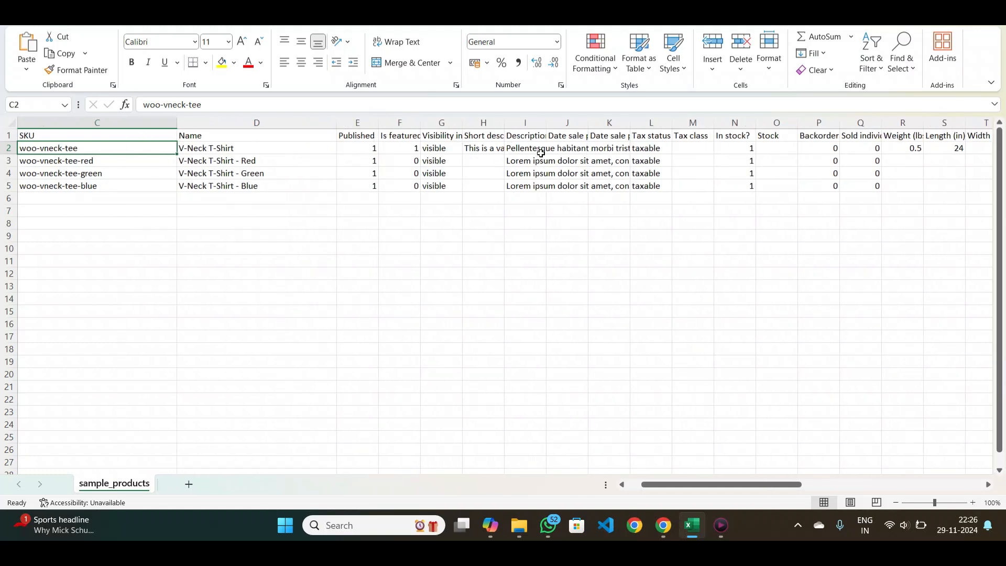
pyautogui.hscroll(2, 545, 147)
pyautogui.hscroll(6, 540, 153)
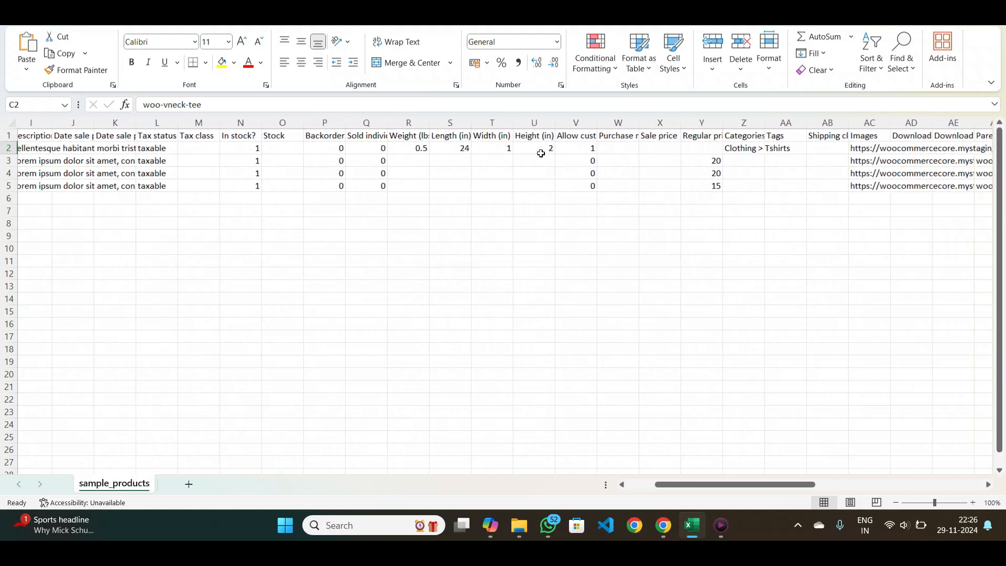
pyautogui.hscroll(2, 731, 123)
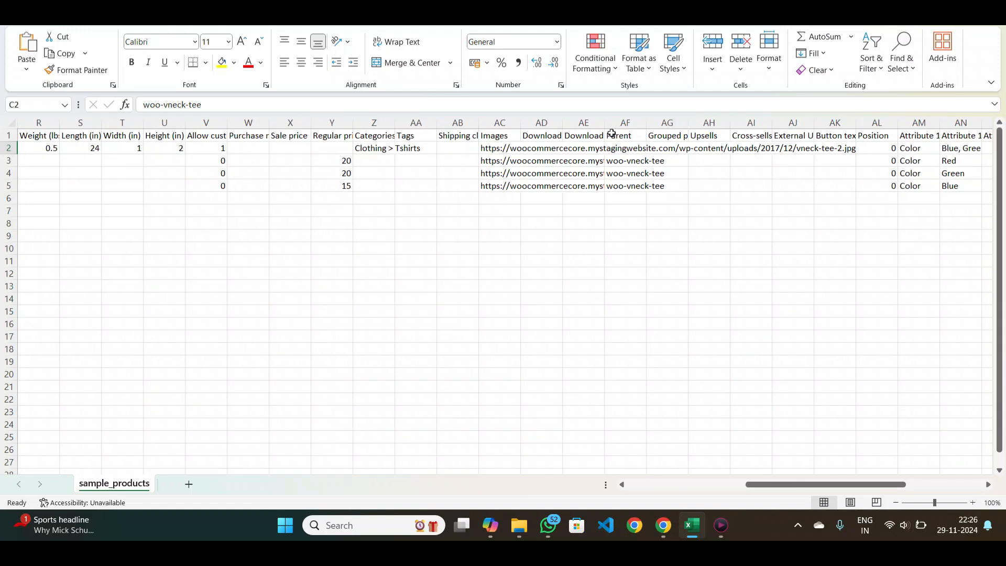
pyautogui.moveTo(519, 122); pyautogui.dragTo(837, 122)
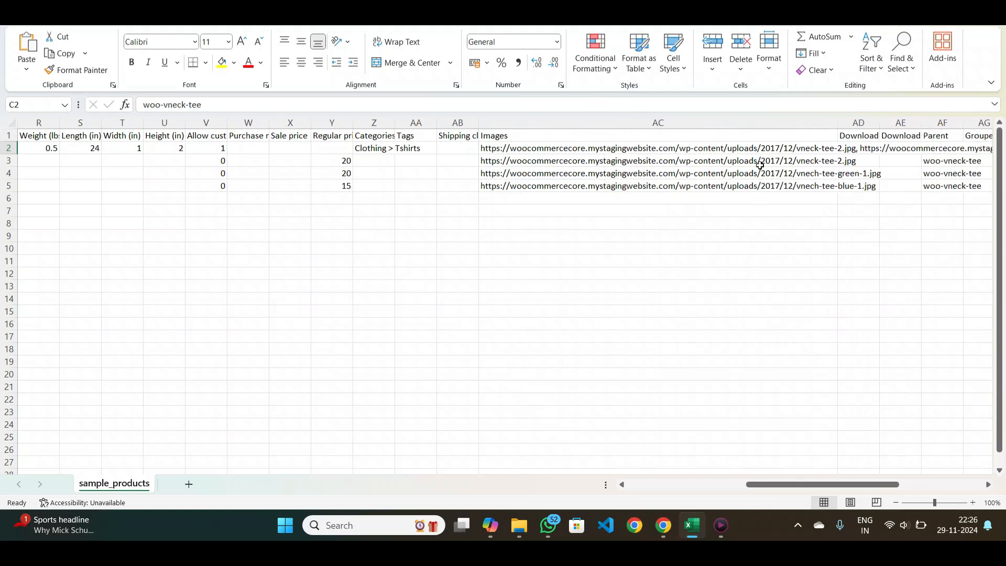
# Select the variable V-Neck T-Shirt's row and widen the Attribute 1 name column.
pyautogui.hscroll(-10, 763, 163)
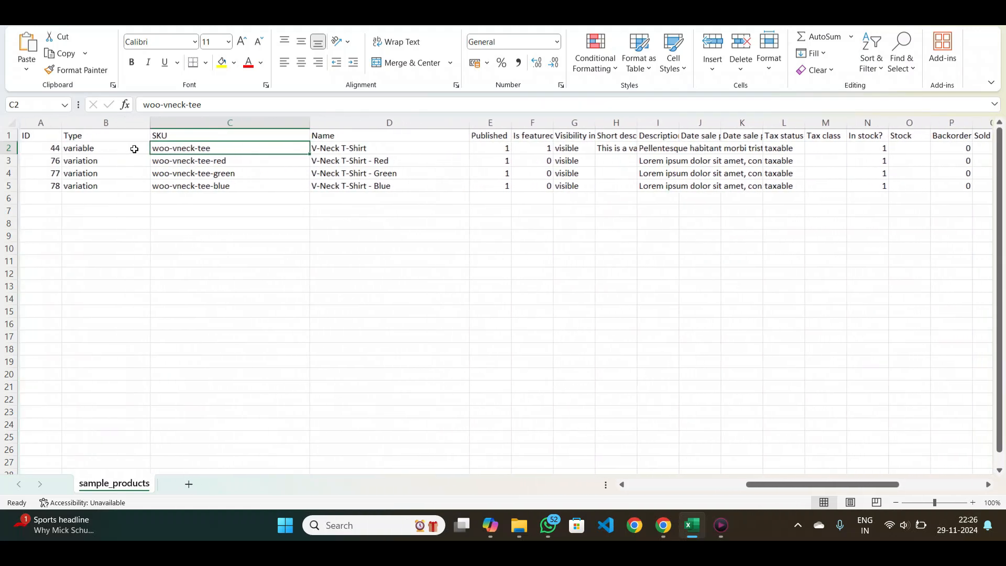
pyautogui.click(38, 147)
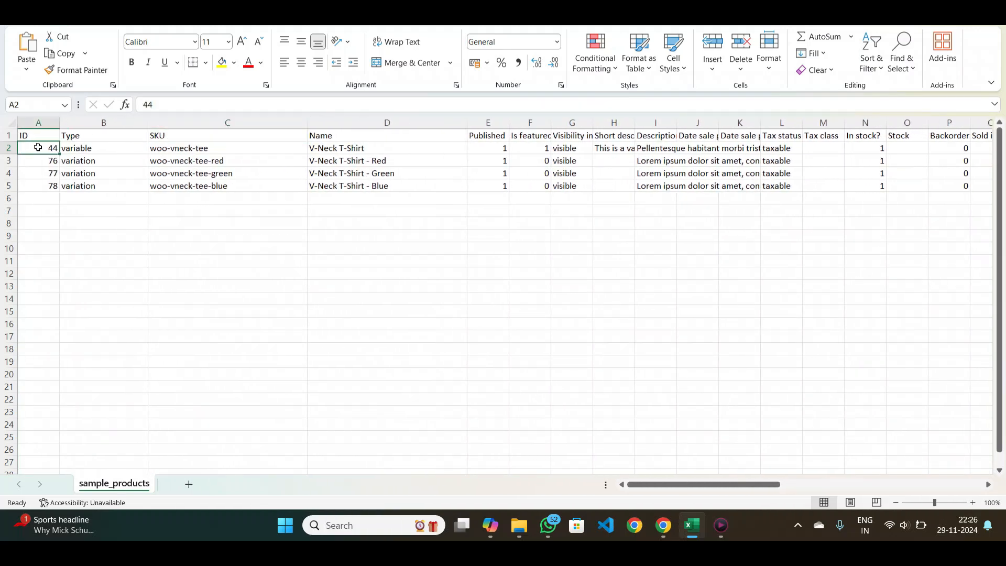
pyautogui.click(9, 148)
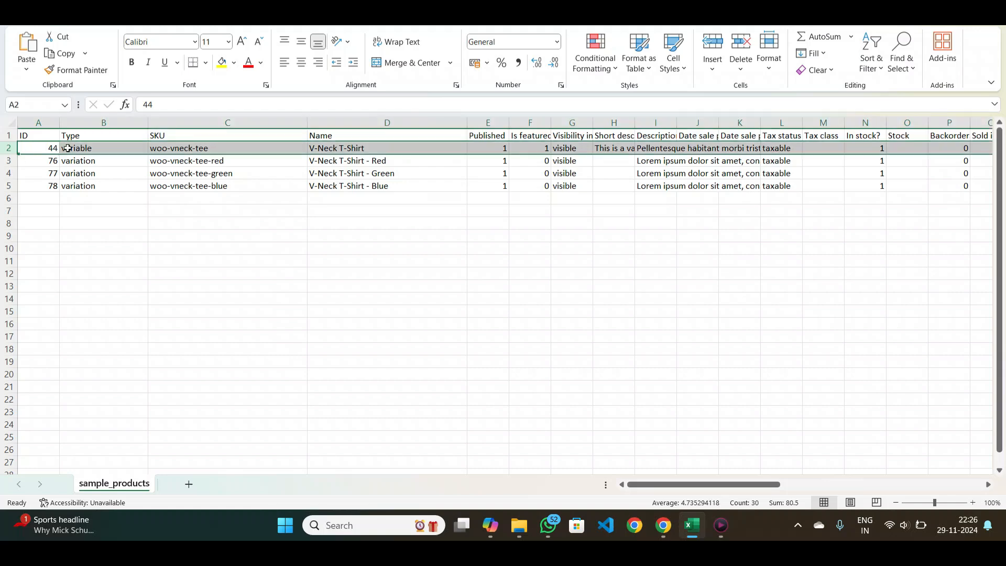
pyautogui.hscroll(10, 68, 149)
pyautogui.hscroll(3, 69, 148)
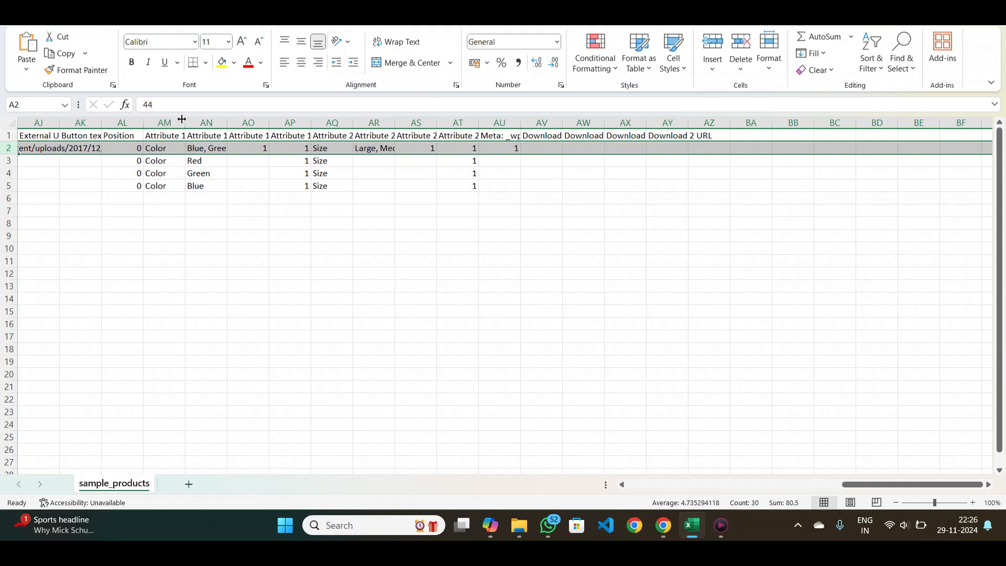
pyautogui.moveTo(184, 120); pyautogui.dragTo(244, 122)
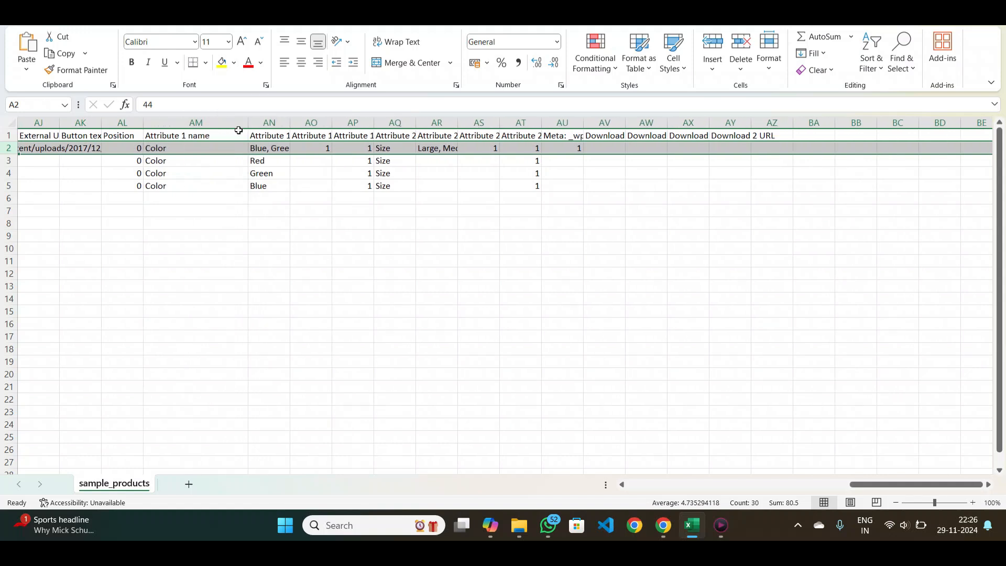
# Inspect the parent product's Attribute 1 name cell and widen the Attribute 1 value(s) and Attribute 1 visible columns.
pyautogui.click(190, 148)
pyautogui.doubleClick(190, 148)
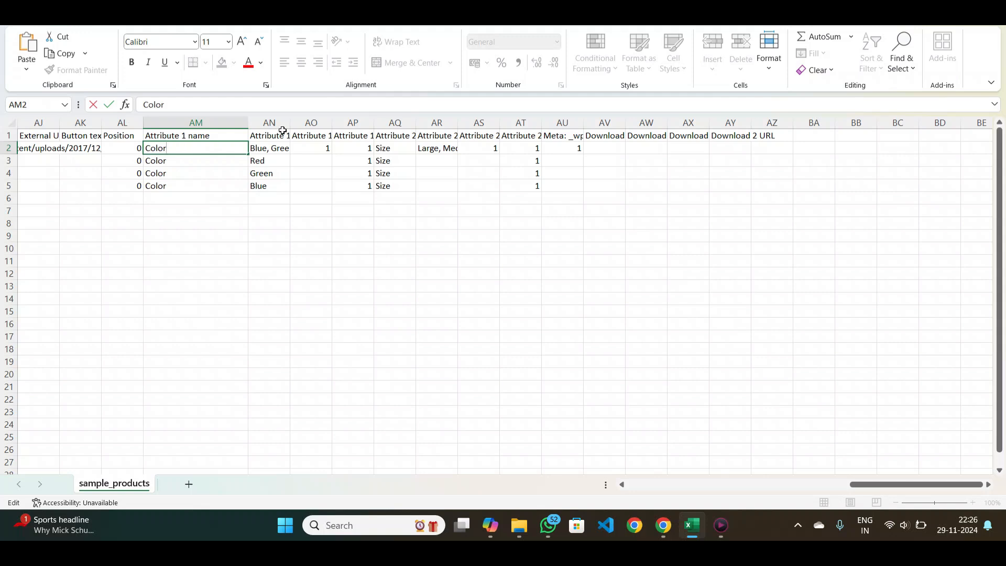
pyautogui.moveTo(269, 123); pyautogui.dragTo(360, 123)
# Step through the Attribute 1 value(s) cells from AN2 to AN5 and widen the Attribute 1 global column.
pyautogui.click(312, 152)
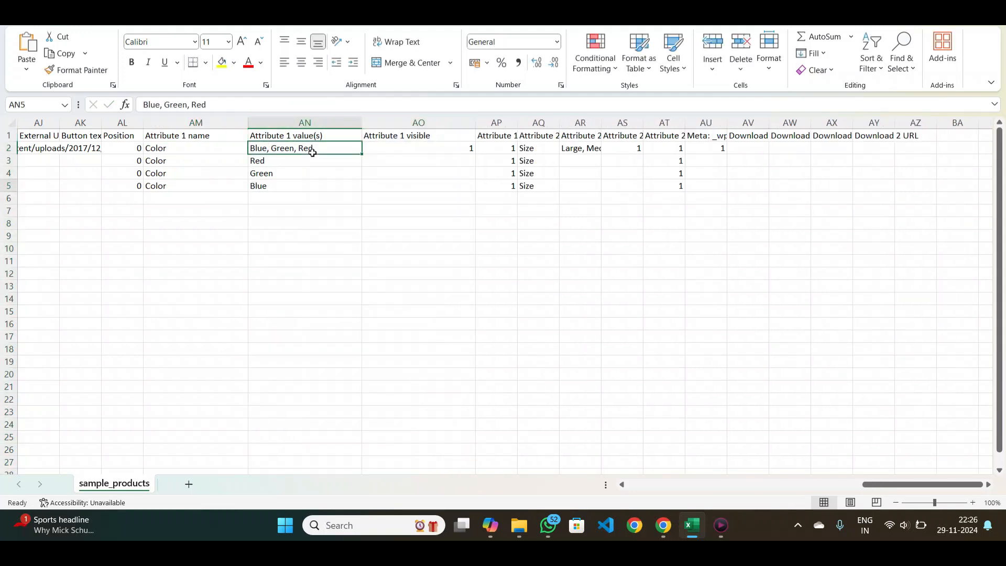
pyautogui.press('Down')
pyautogui.press('Down')
pyautogui.press('Down')
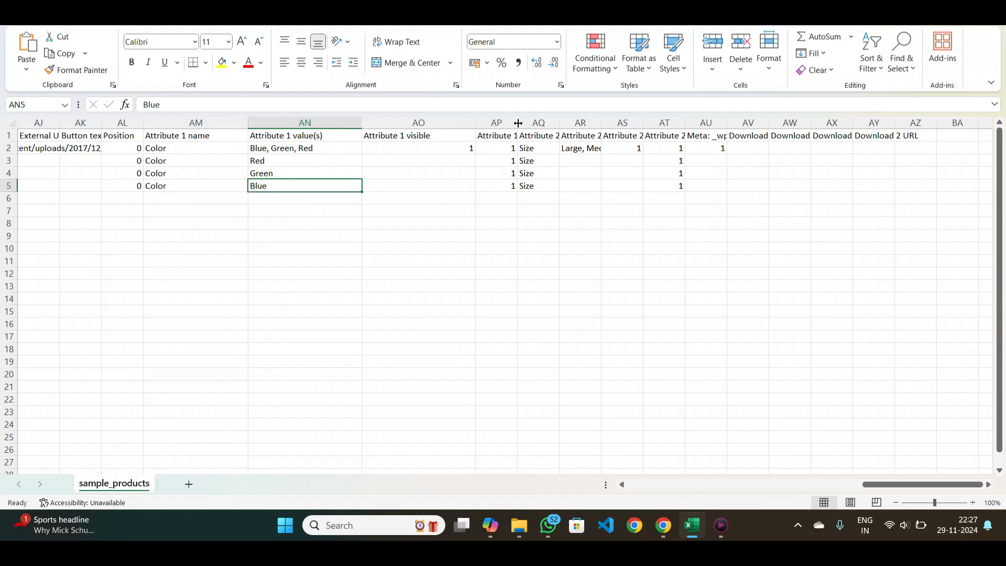
pyautogui.moveTo(518, 123); pyautogui.dragTo(600, 122)
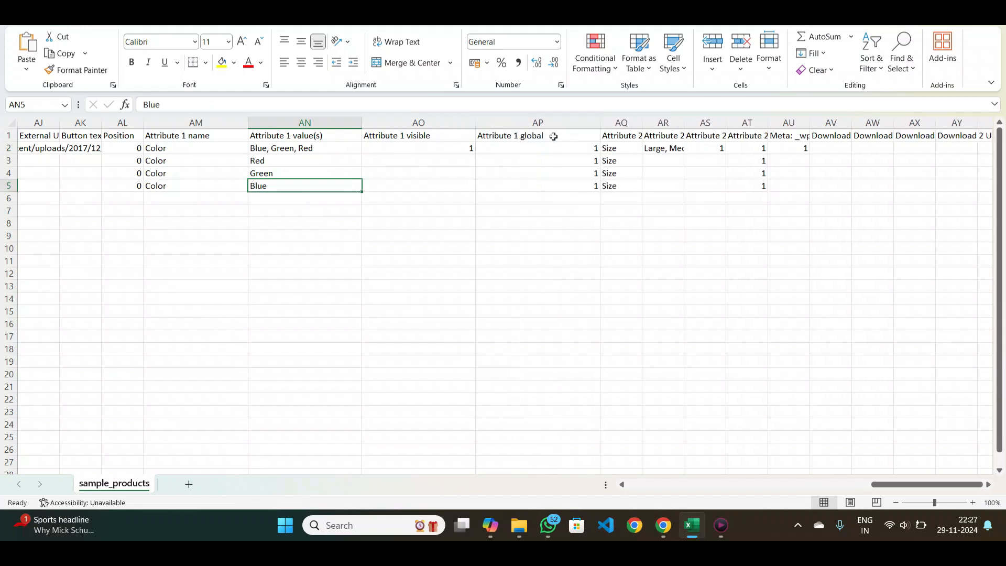
# Select the parent product's Attribute 2 name cell and widen the Attribute 2 value(s) column.
pyautogui.click(631, 146)
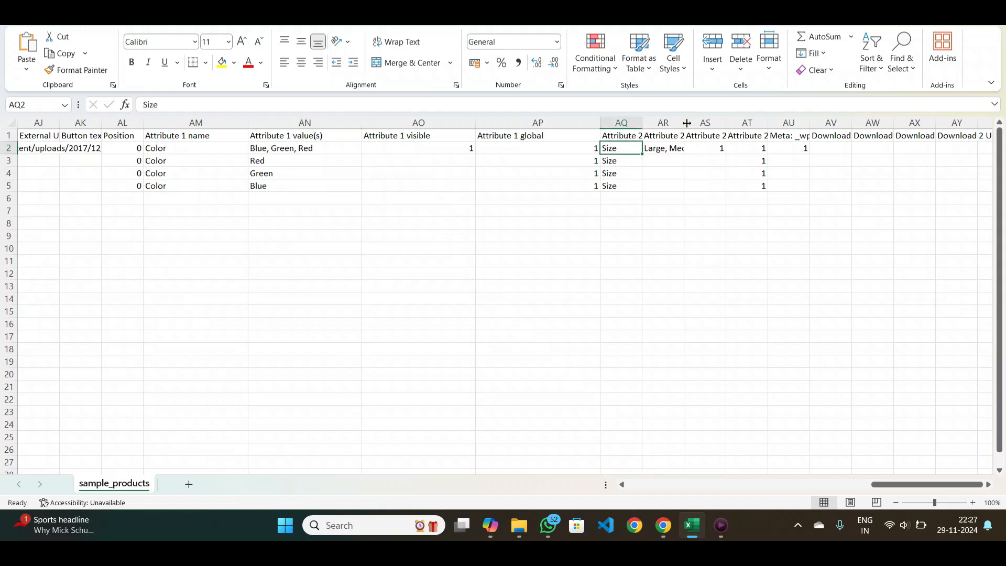
pyautogui.moveTo(684, 123); pyautogui.dragTo(729, 122)
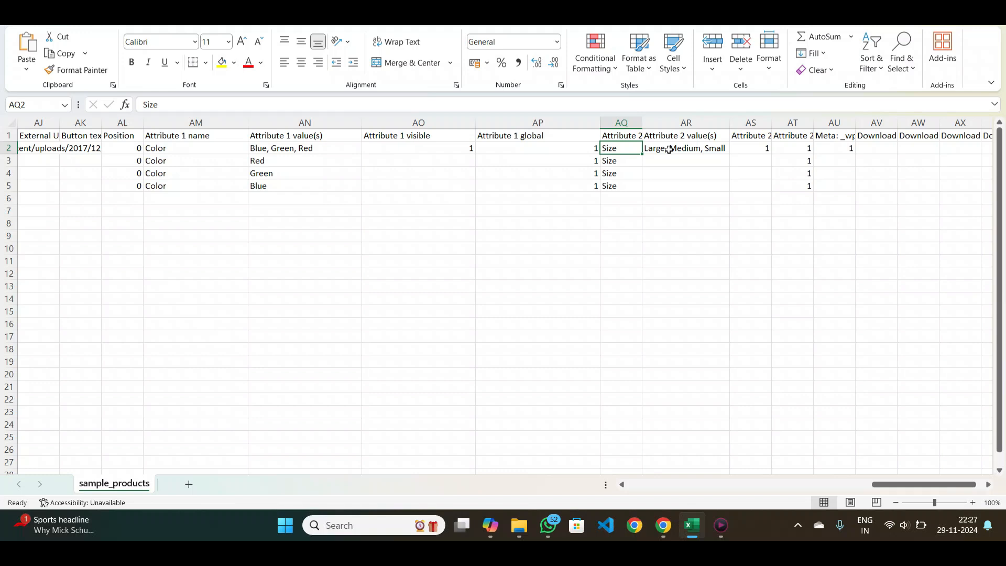
# Inspect the ID, Type and SKU cells of the red V-Neck T-Shirt variation in row 3.
pyautogui.hscroll(-3, 639, 120)
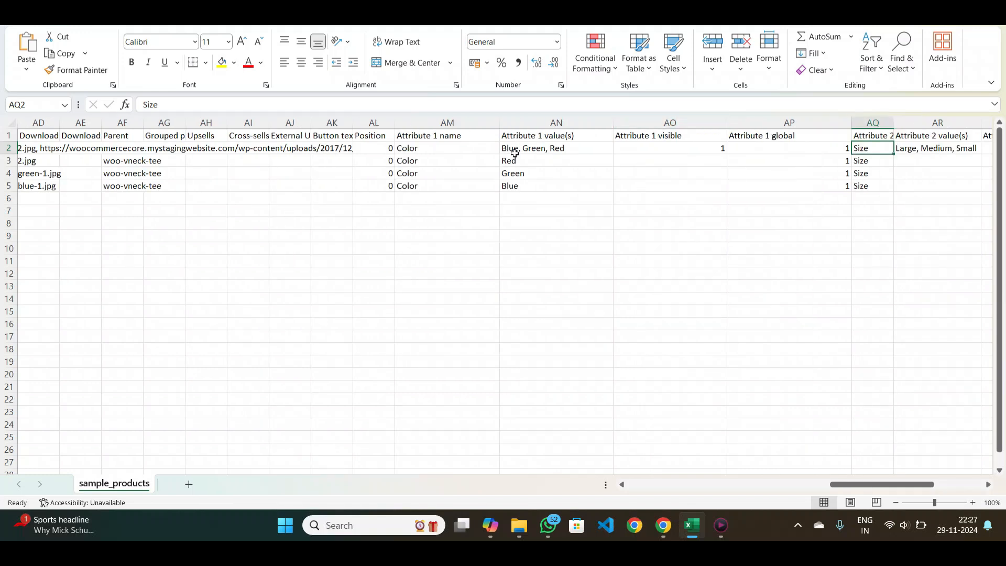
pyautogui.hscroll(-10, 556, 150)
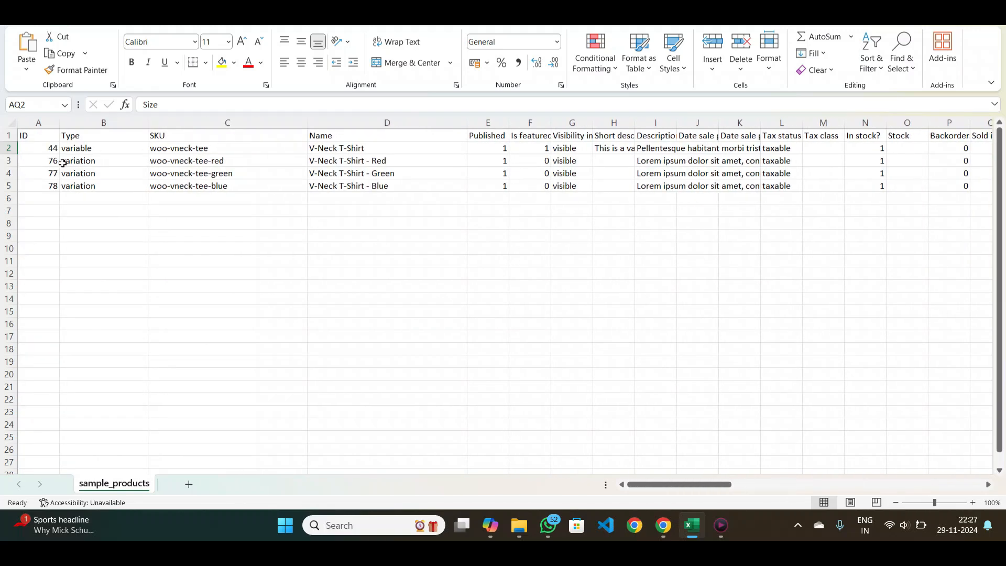
pyautogui.click(52, 161)
pyautogui.click(81, 163)
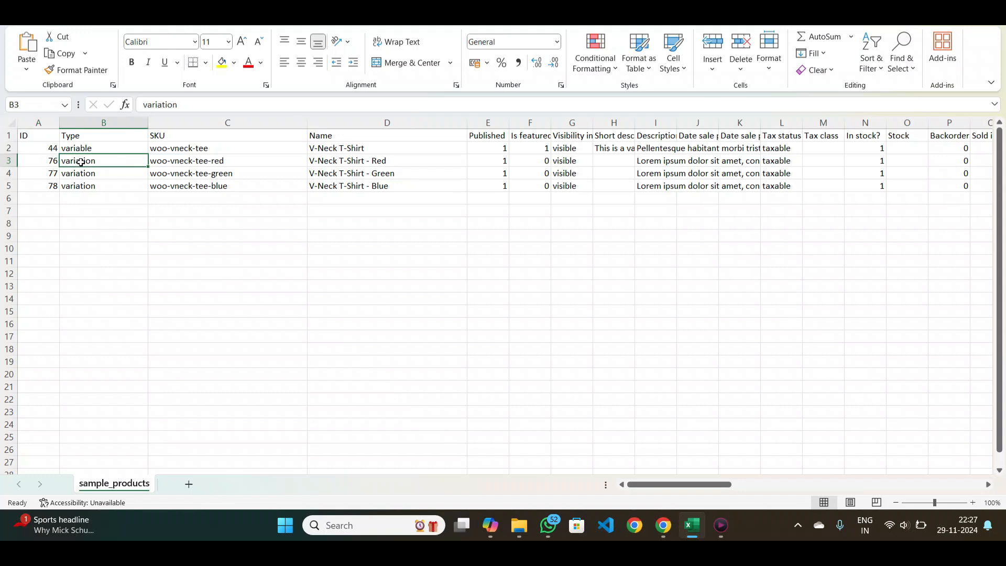
pyautogui.click(200, 161)
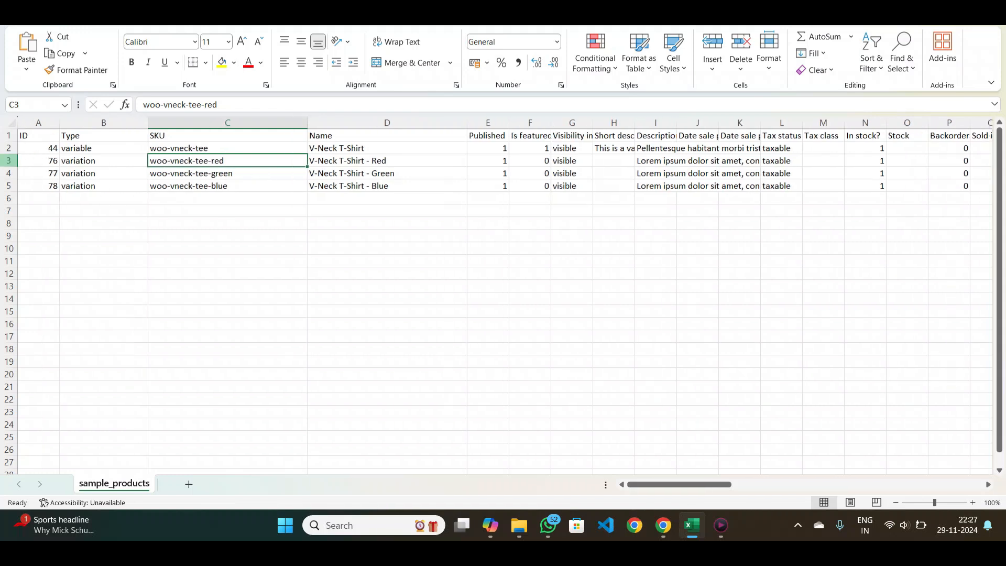
# Select the red variation's entire row and widen the Parent column.
pyautogui.click(8, 161)
pyautogui.hscroll(3, 157, 166)
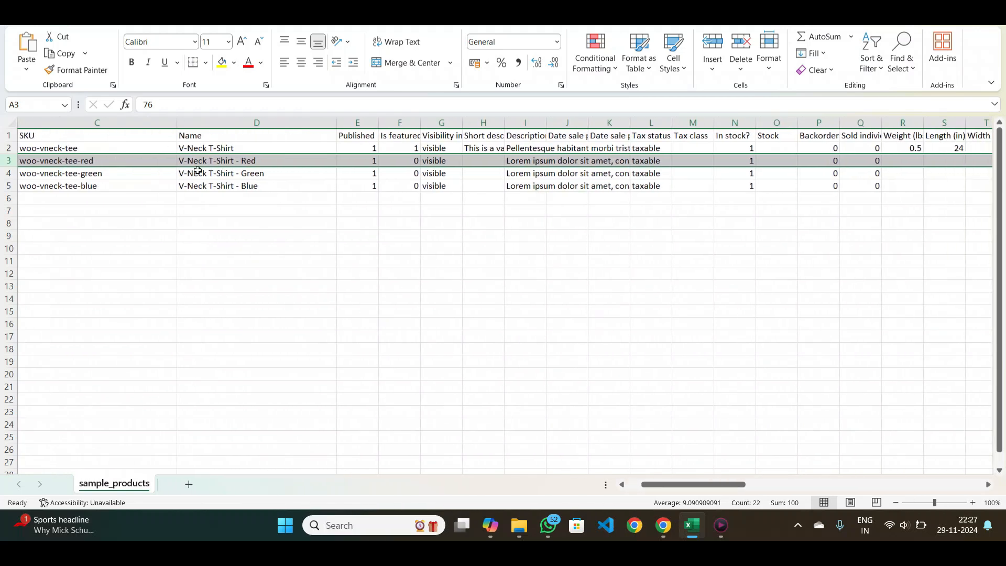
pyautogui.hscroll(6, 197, 170)
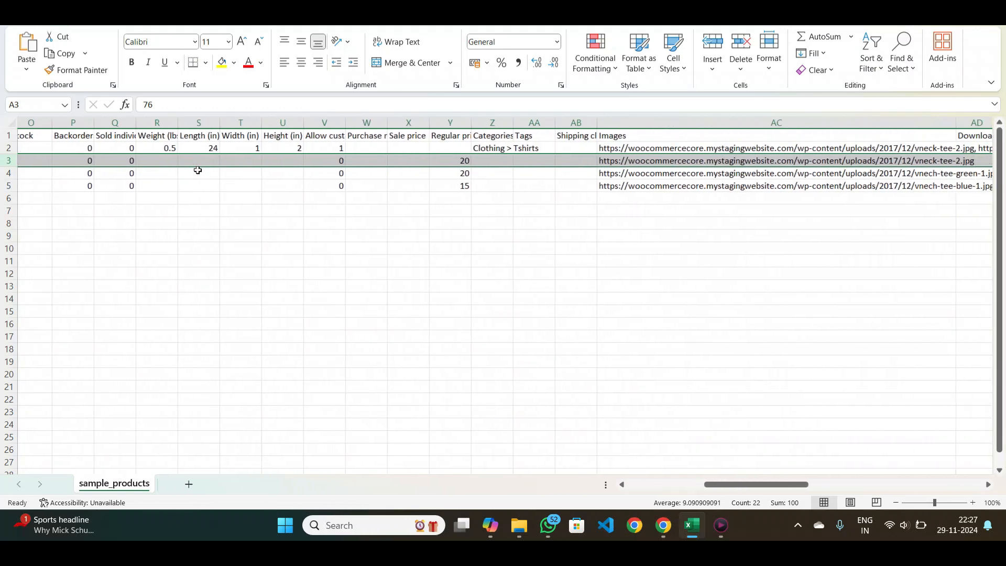
pyautogui.hscroll(5, 198, 170)
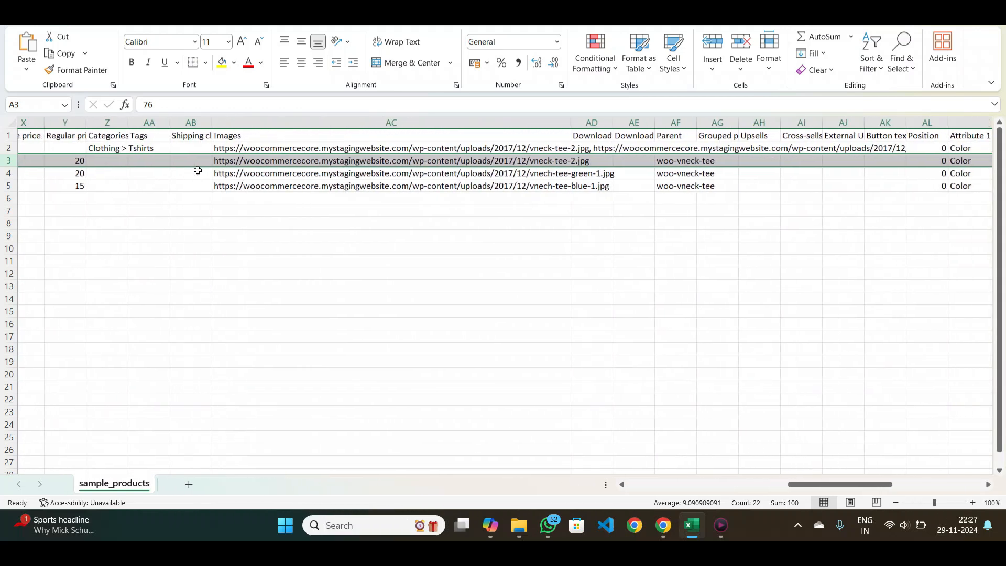
pyautogui.hscroll(2, 197, 170)
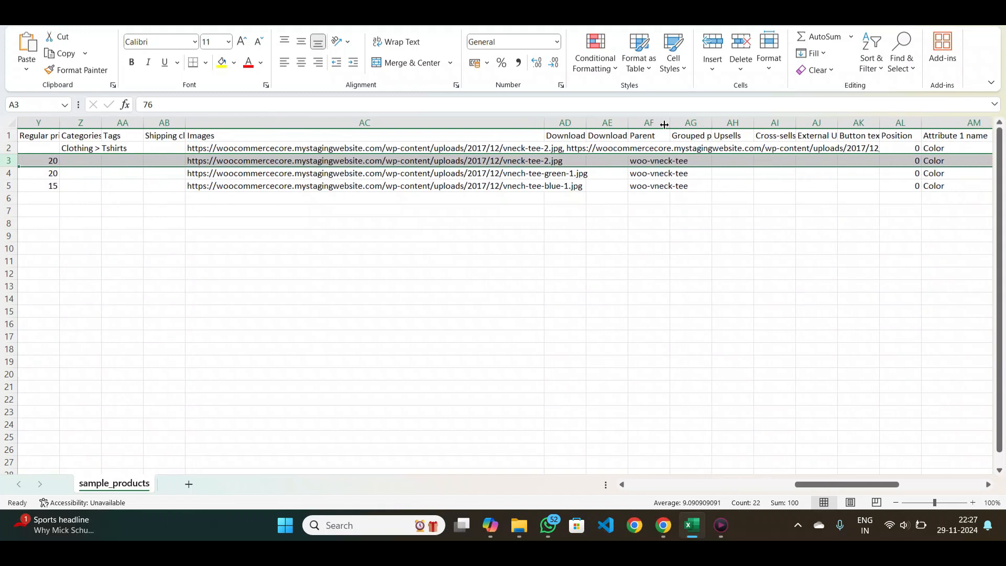
pyautogui.moveTo(664, 124); pyautogui.dragTo(749, 124)
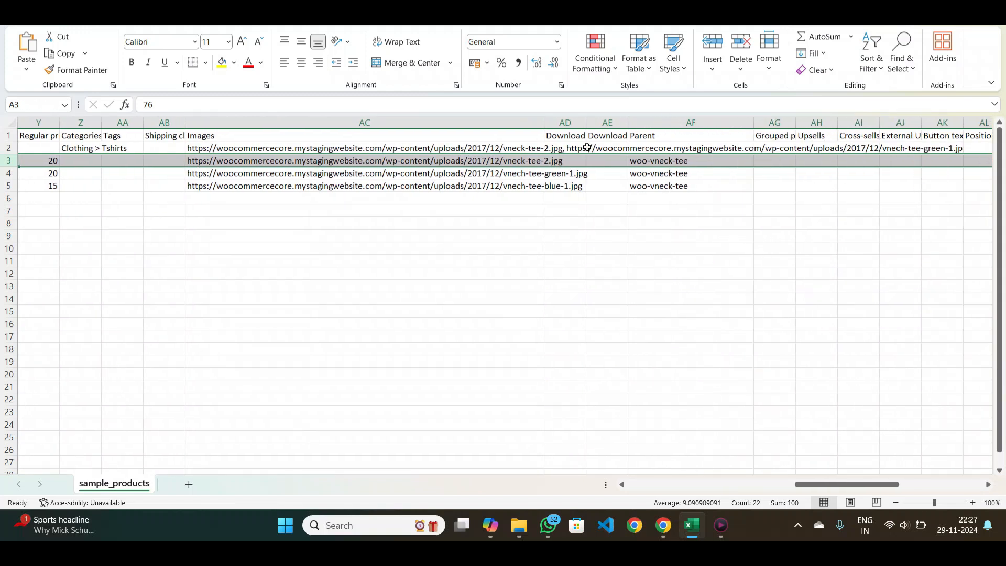
# Check the variable product's Parent cell AF2 and copy its SKU woo-vneck-tee from cell C2.
pyautogui.click(527, 139)
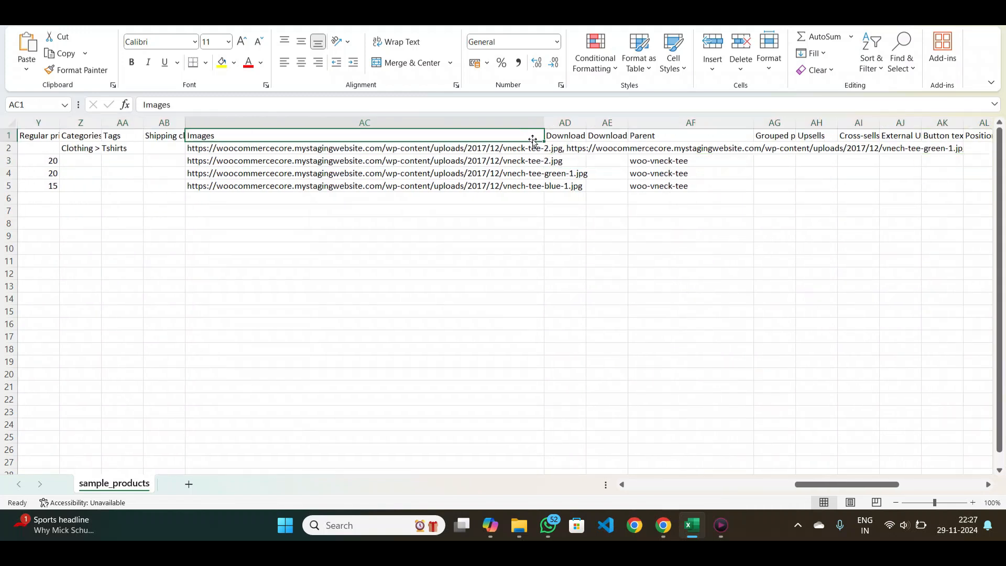
pyautogui.doubleClick(652, 146)
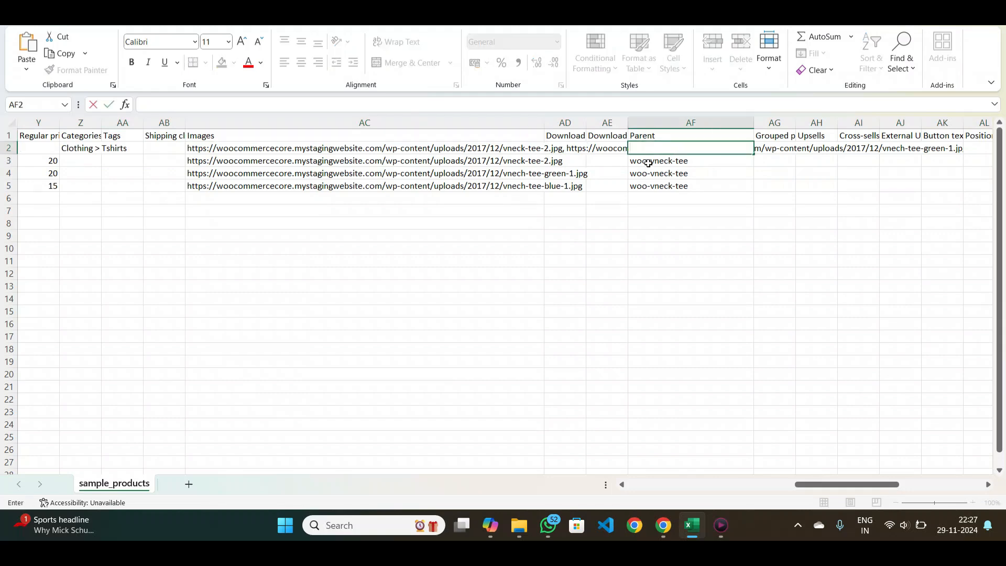
pyautogui.hscroll(-10, 579, 177)
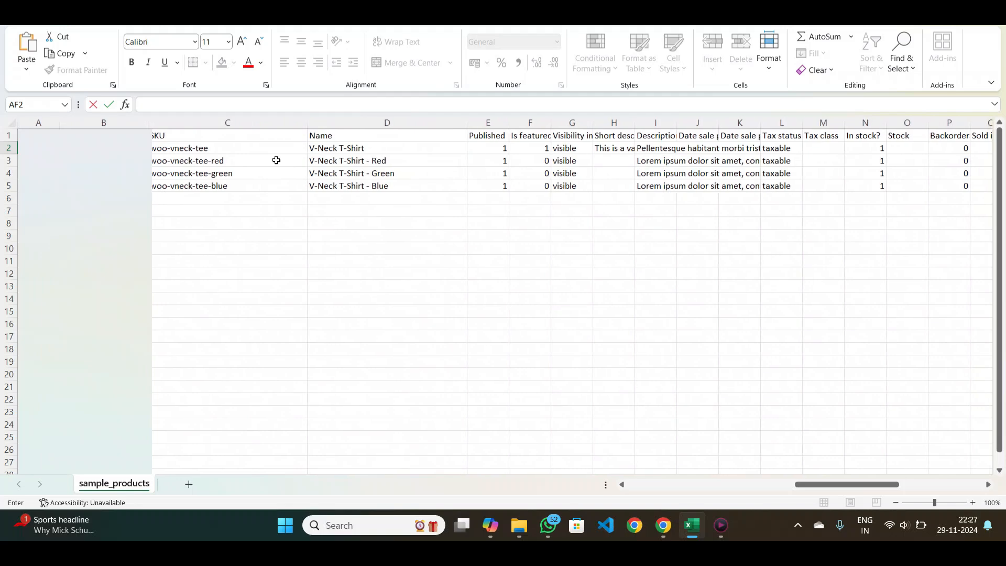
pyautogui.click(170, 148)
pyautogui.hotkey('ctrl', 'c')
# Compare the variable product's Parent cell AF2 with the variations' Parent cells AF3 to AF5.
pyautogui.hscroll(10, 260, 161)
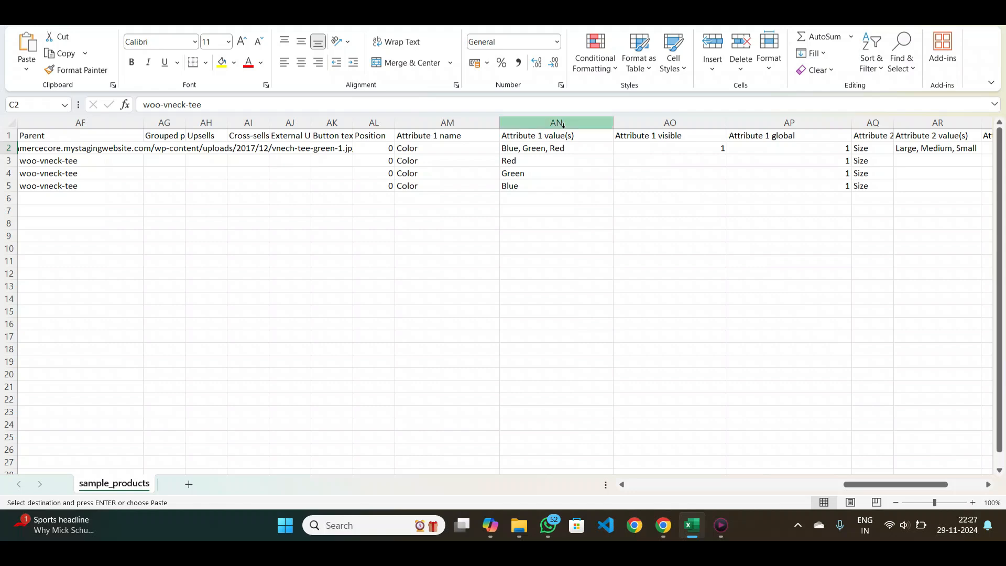
pyautogui.hscroll(3, 563, 126)
pyautogui.hscroll(-5, 563, 126)
pyautogui.hscroll(-2, 563, 126)
pyautogui.hscroll(2, 563, 125)
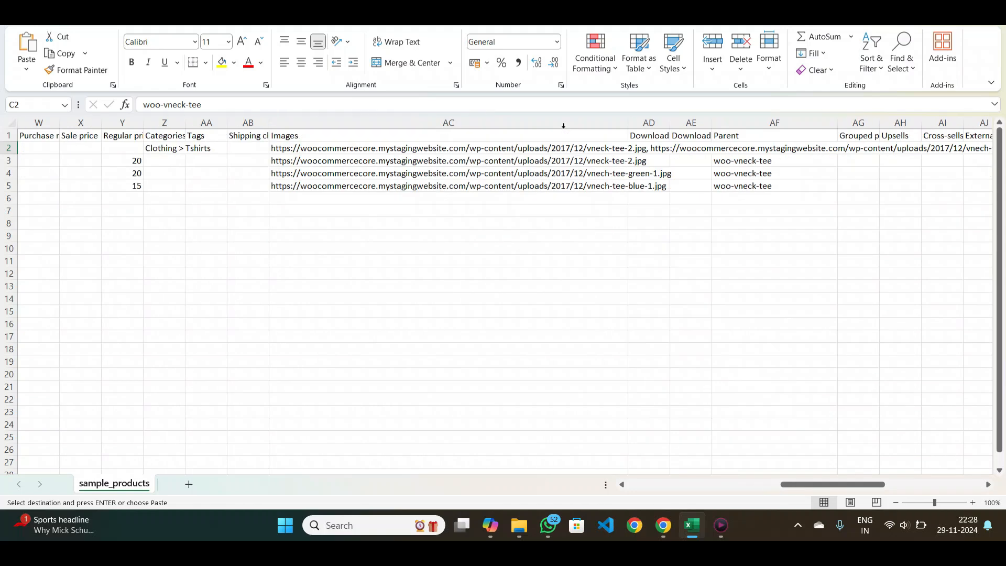
pyautogui.doubleClick(762, 146)
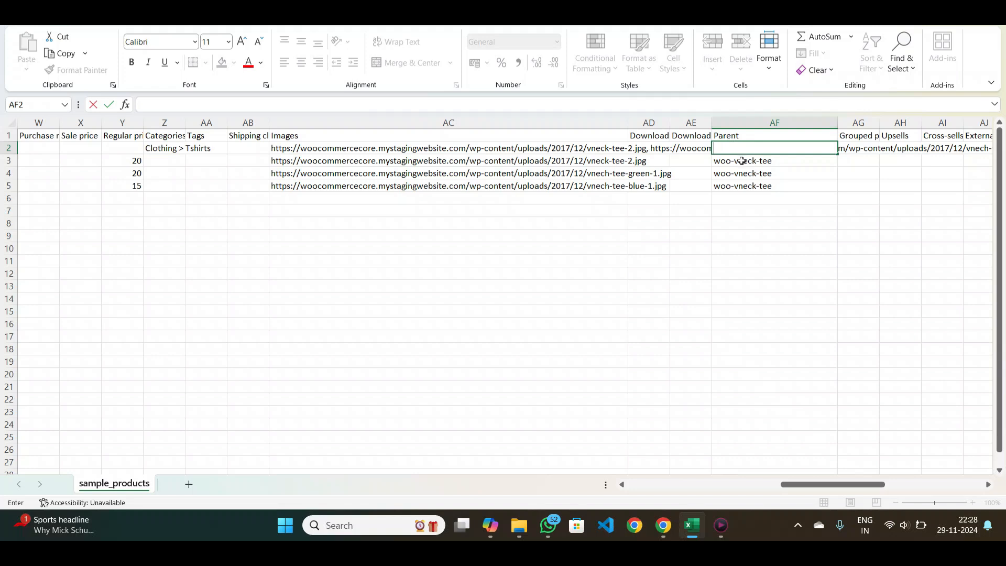
pyautogui.doubleClick(742, 161)
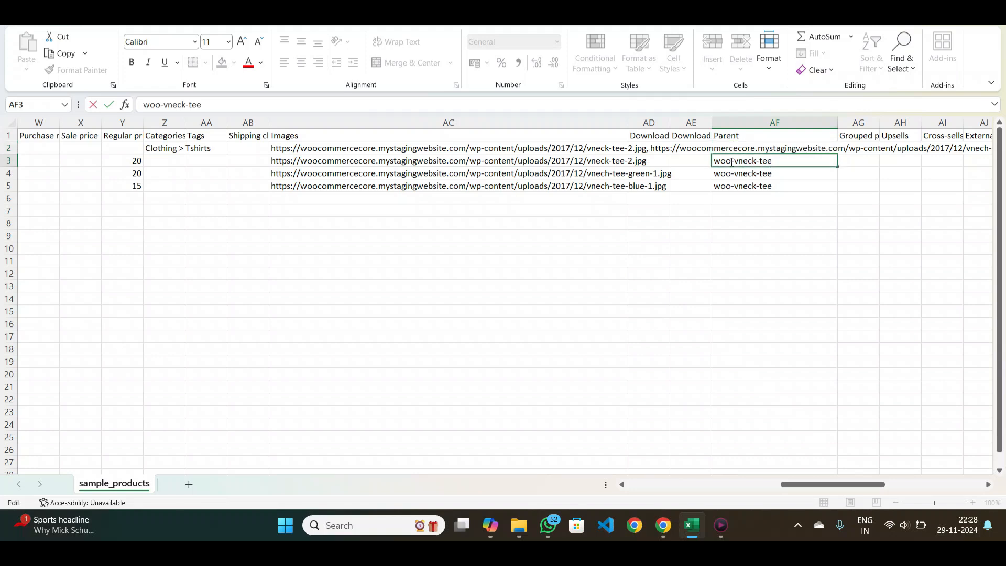
pyautogui.doubleClick(741, 163)
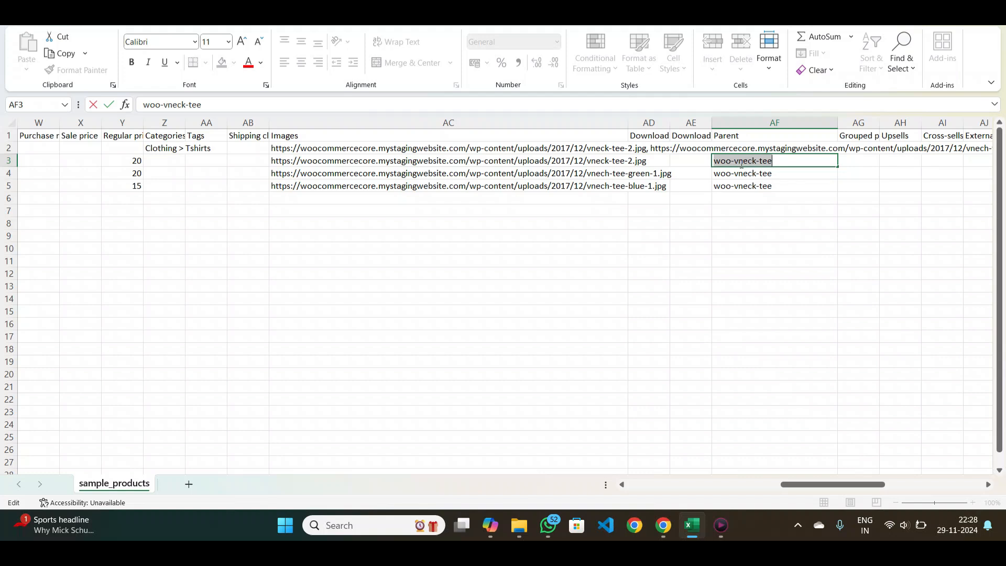
pyautogui.click(751, 174)
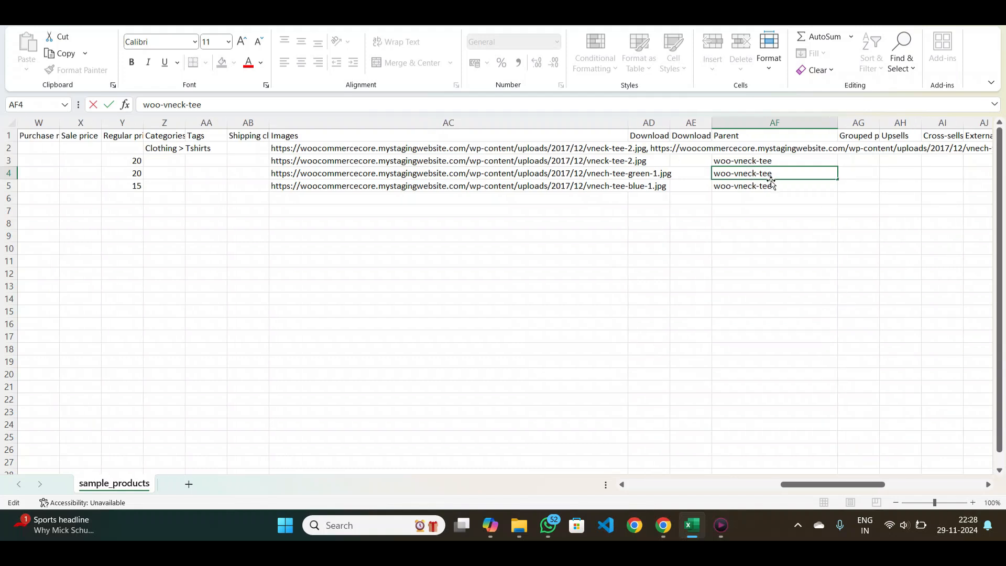
pyautogui.click(770, 184)
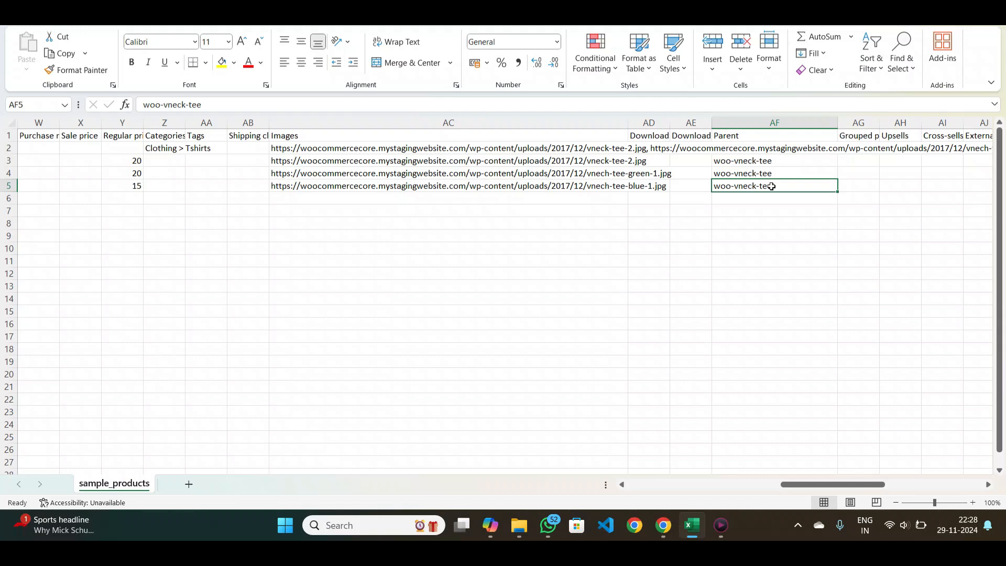
# Step through the variations' Attribute 1 value(s) cells AN3 to AN5 and review the neighbouring attribute columns.
pyautogui.hscroll(6, 771, 186)
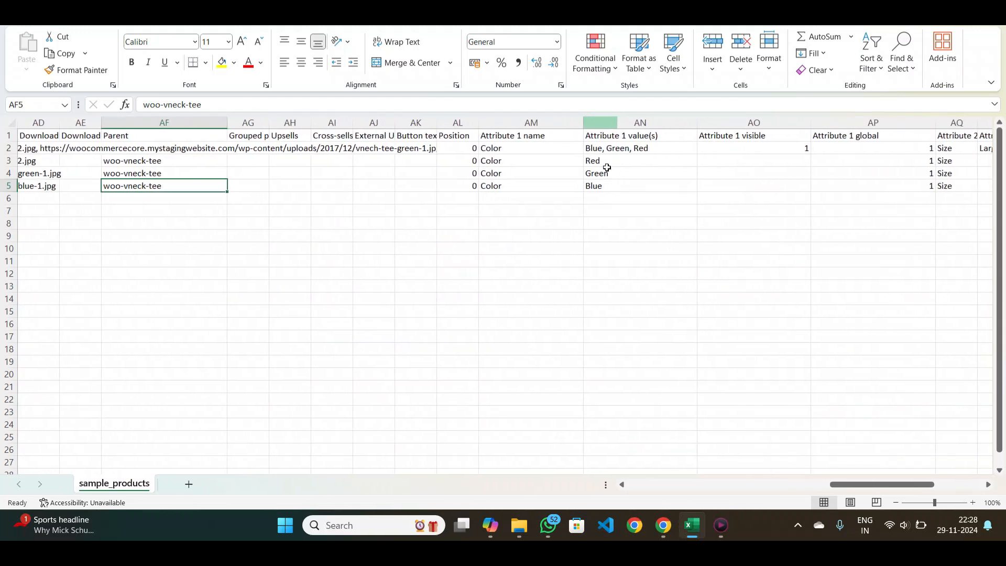
pyautogui.click(607, 162)
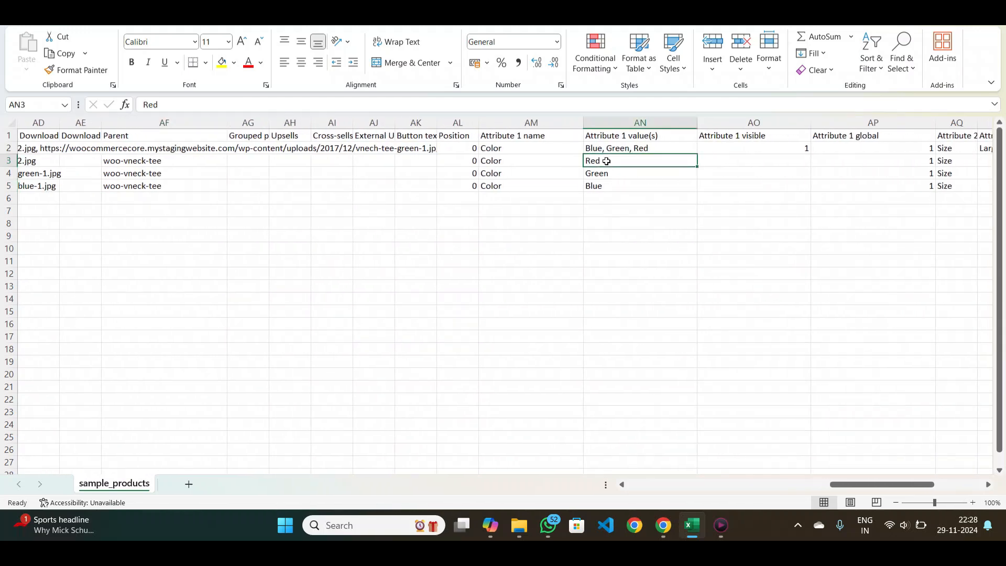
pyautogui.click(609, 173)
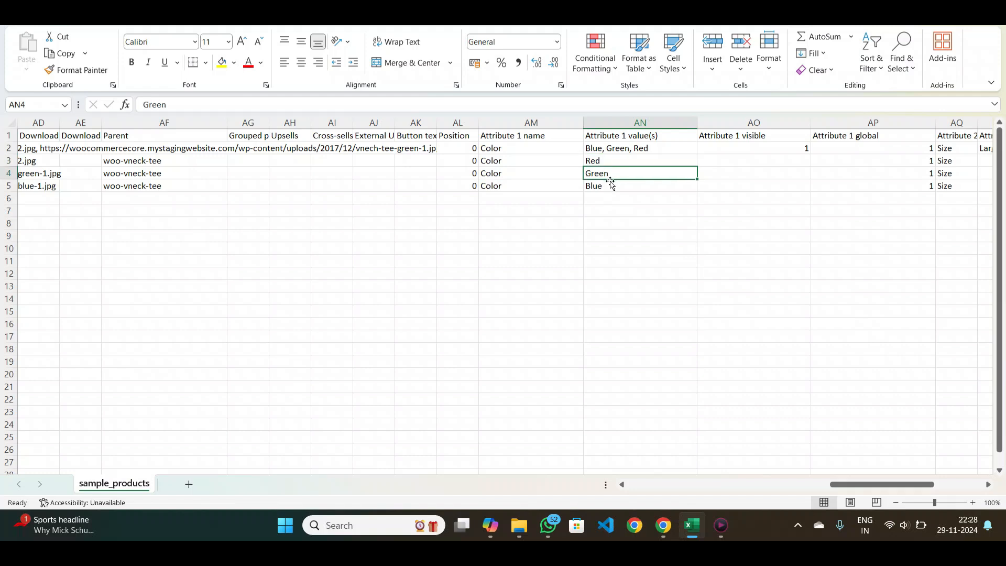
pyautogui.click(610, 185)
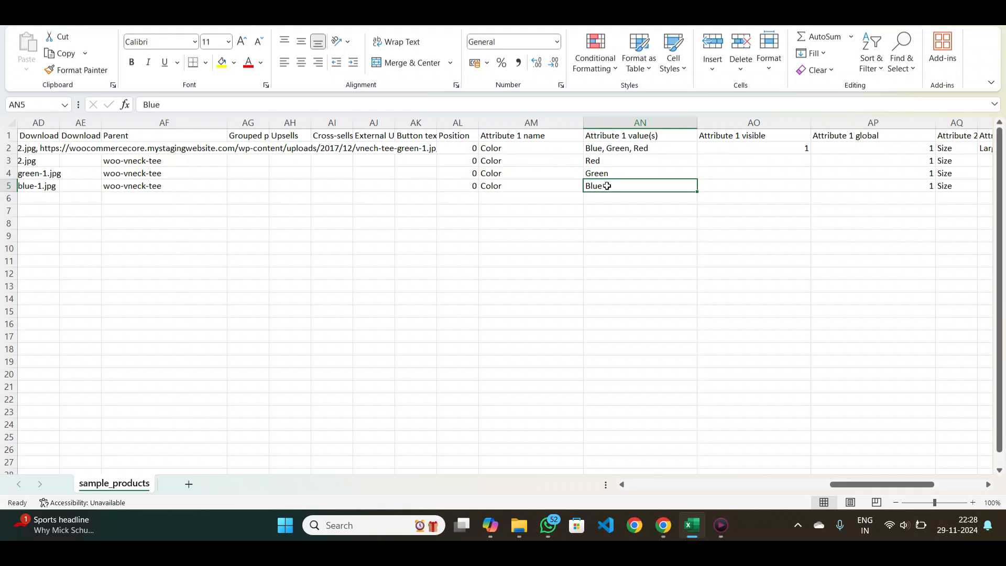
pyautogui.hscroll(4, 609, 186)
pyautogui.hscroll(-1, 609, 186)
pyautogui.hscroll(5, 609, 186)
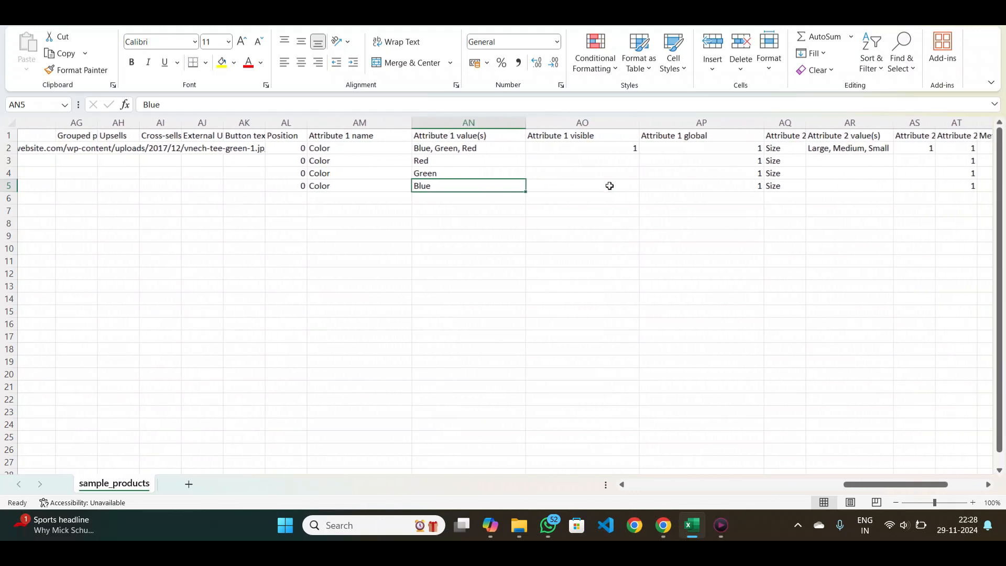
pyautogui.hscroll(-6, 609, 186)
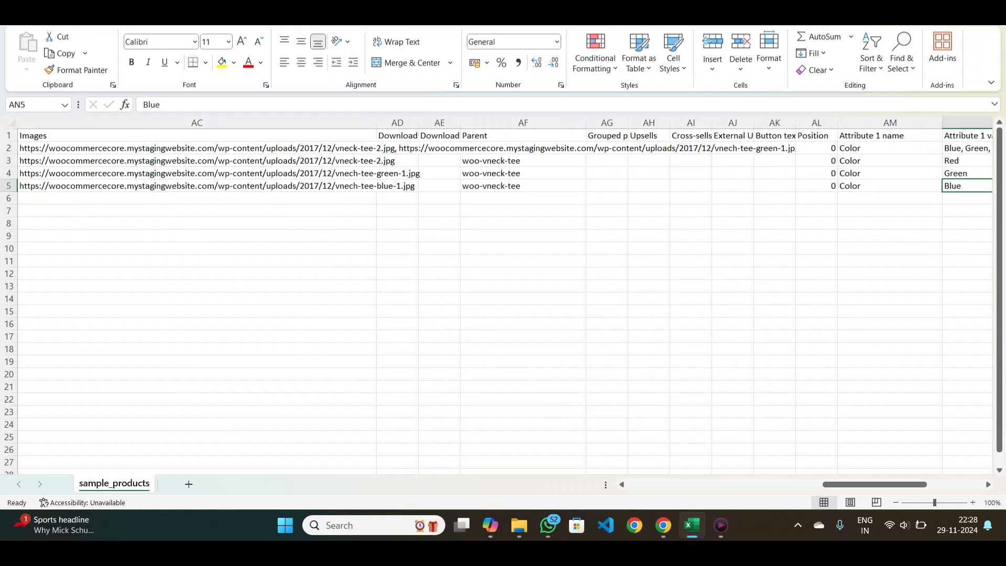
# Check the file type options for saving a copy of sample_products in the Documents folder, without saving it.
pyautogui.click(18, 17)
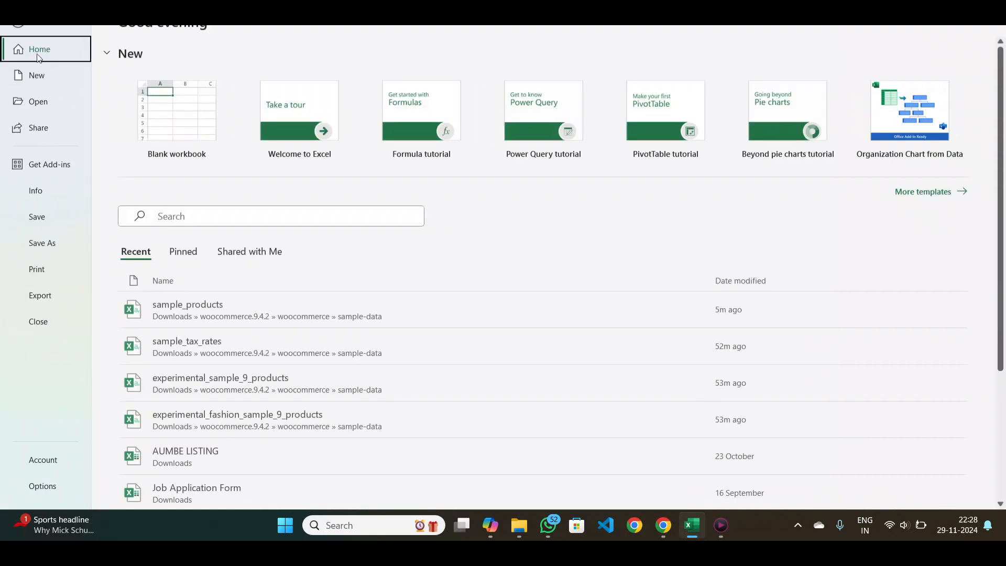
pyautogui.click(44, 240)
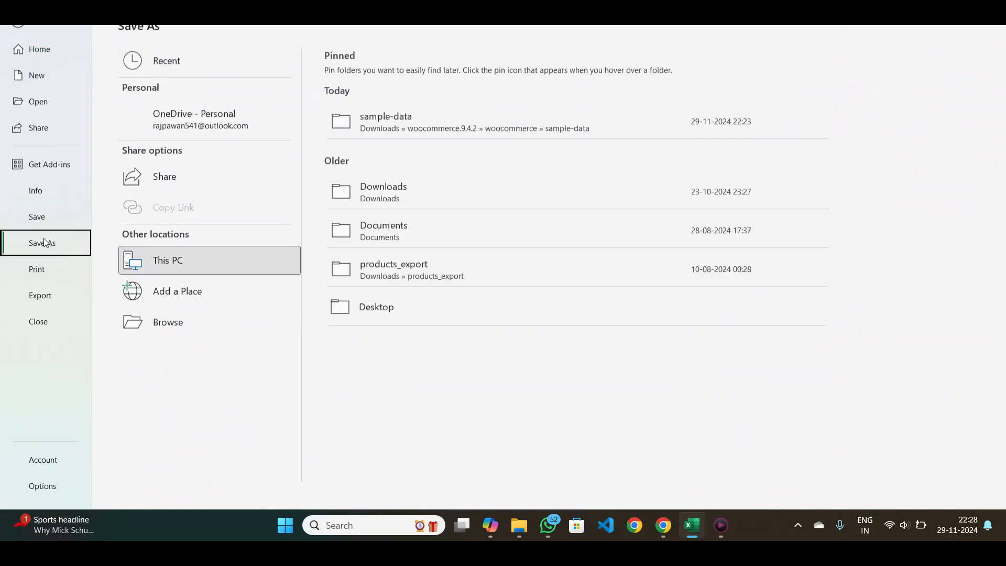
pyautogui.click(361, 231)
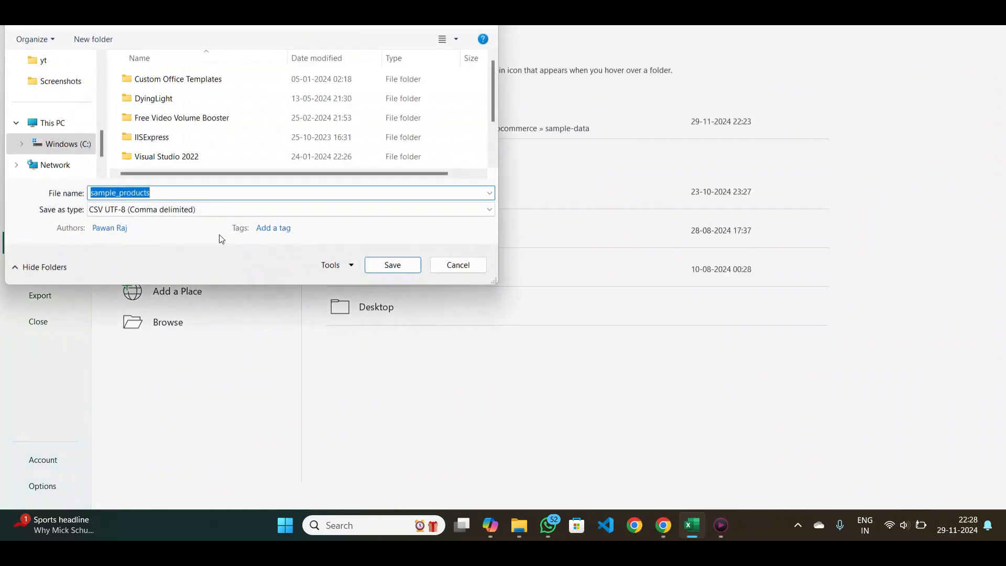
pyautogui.click(177, 210)
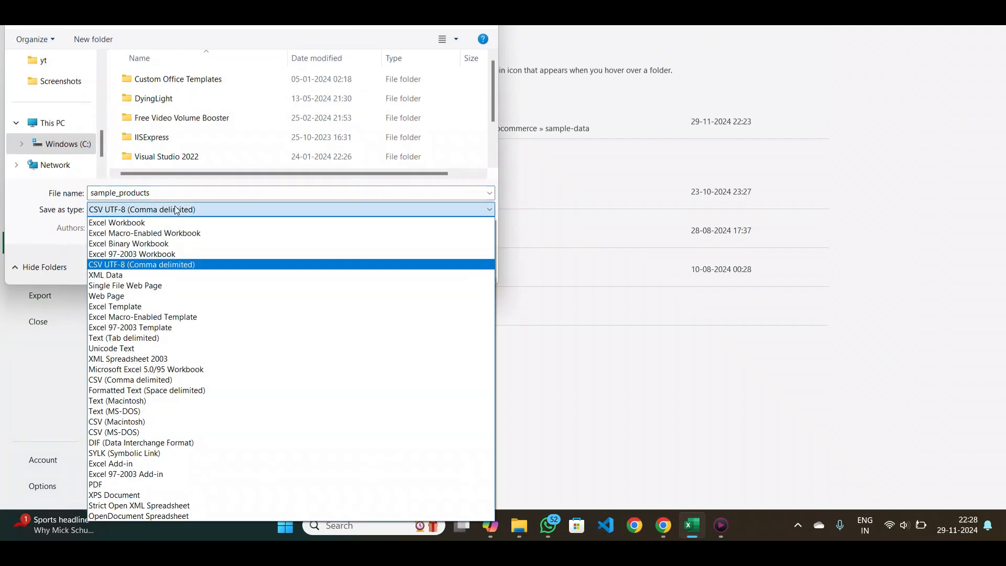
pyautogui.click(176, 210)
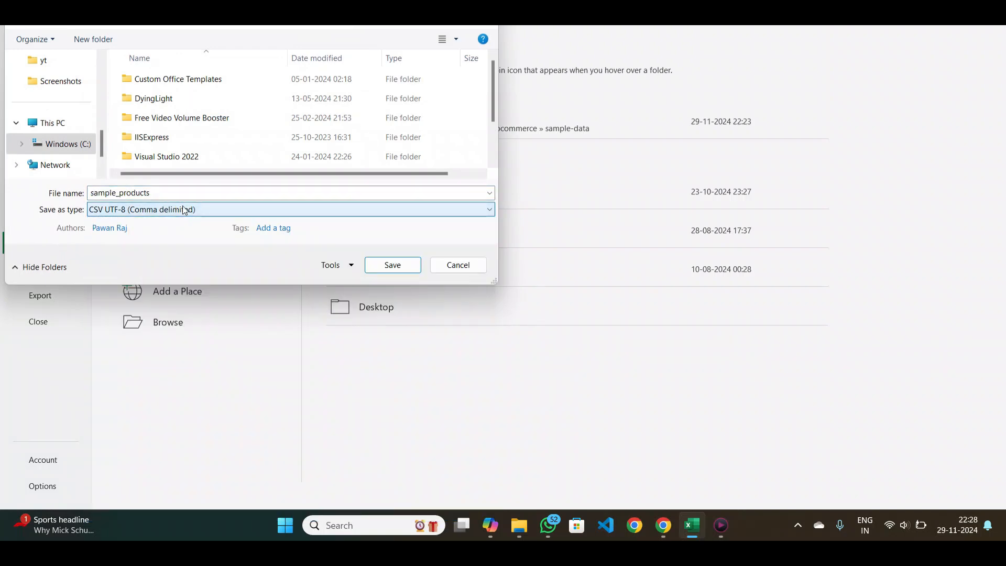
pyautogui.click(458, 264)
# Switch to Chrome and open the admin dashboard of the WordPress plant store site.
pyautogui.click(663, 524)
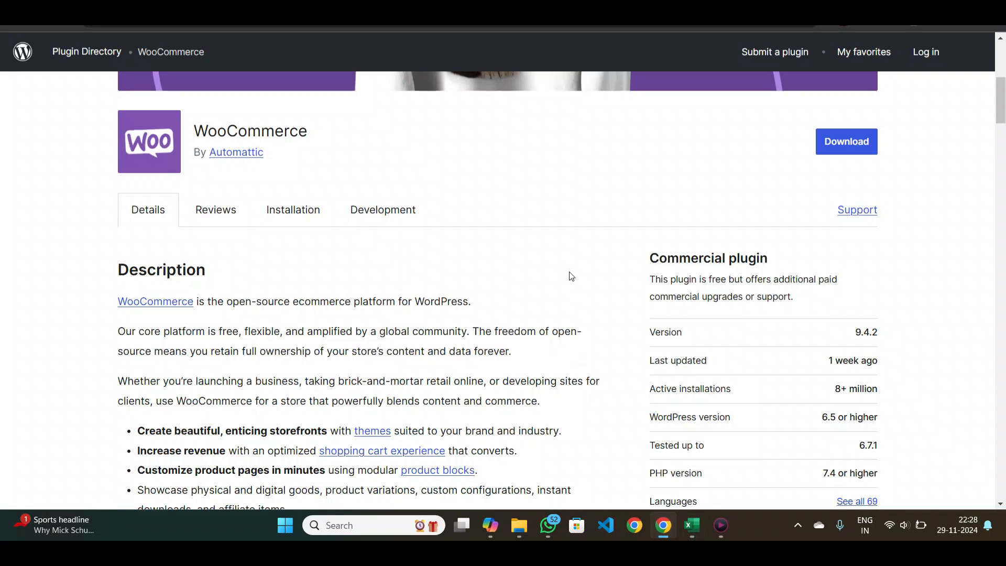
pyautogui.click(68, 6)
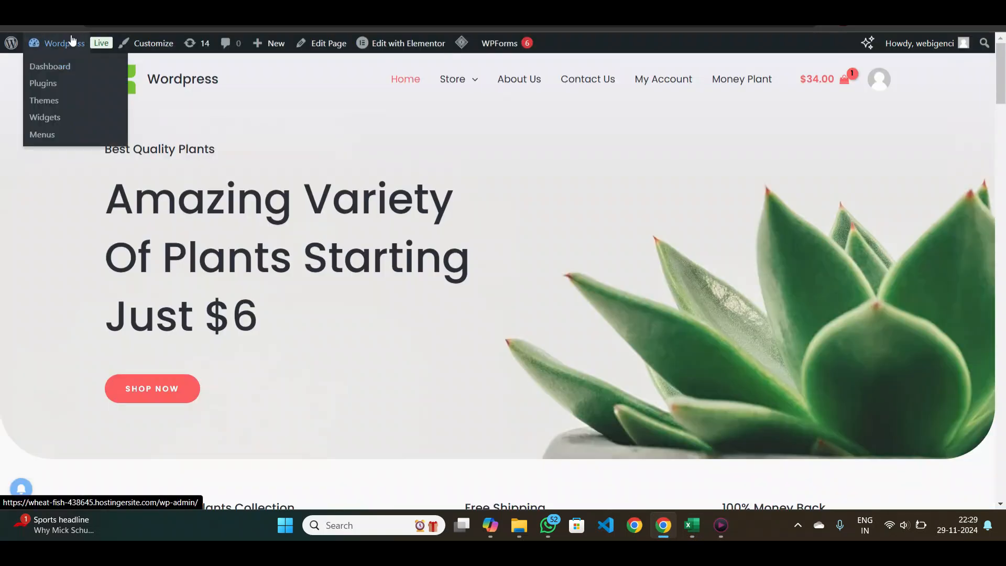
pyautogui.click(72, 41)
pyautogui.moveTo(34, 314)
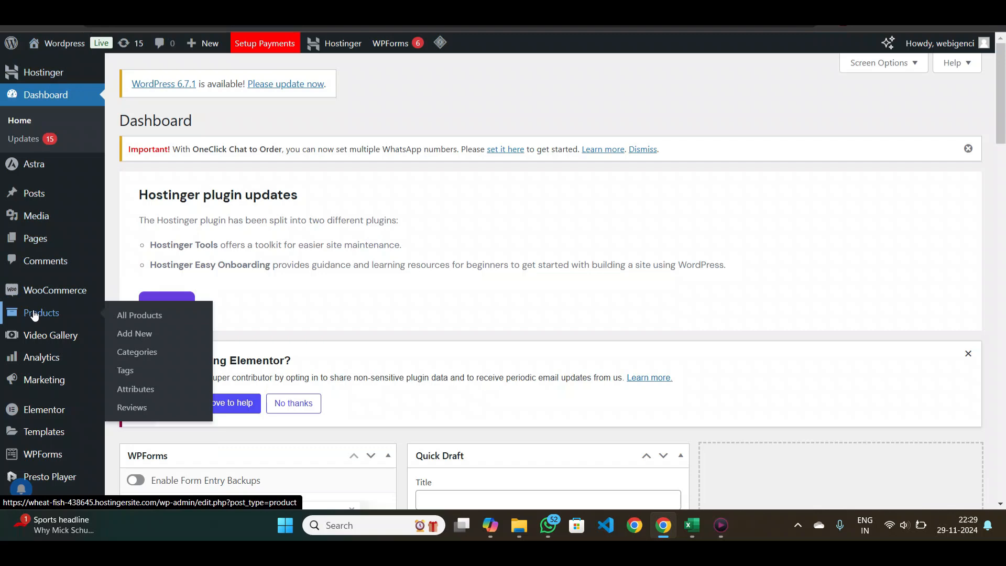
# Open the product CSV importer from the store's products list and dismiss the abandoned-cart notification.
pyautogui.click(57, 314)
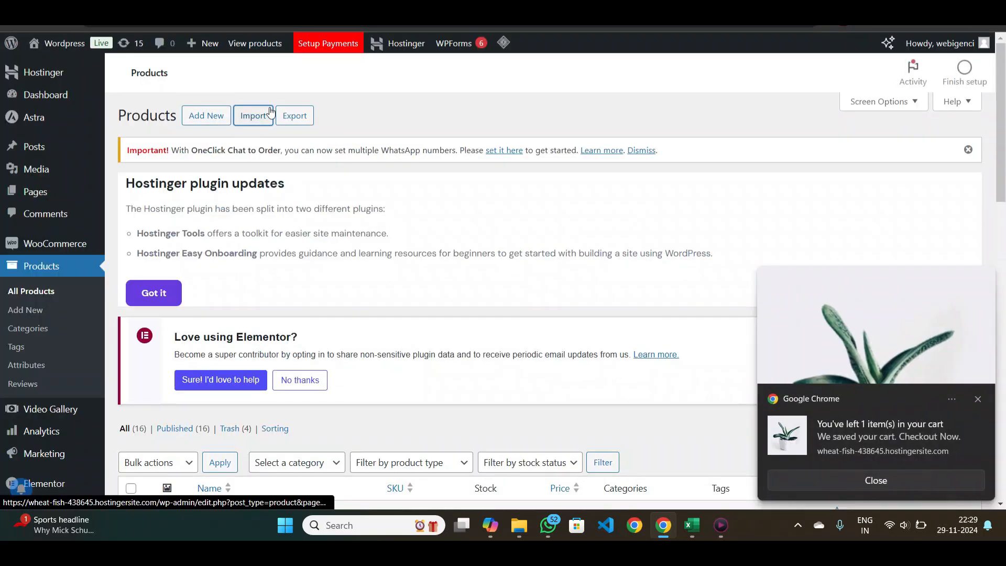
pyautogui.click(271, 111)
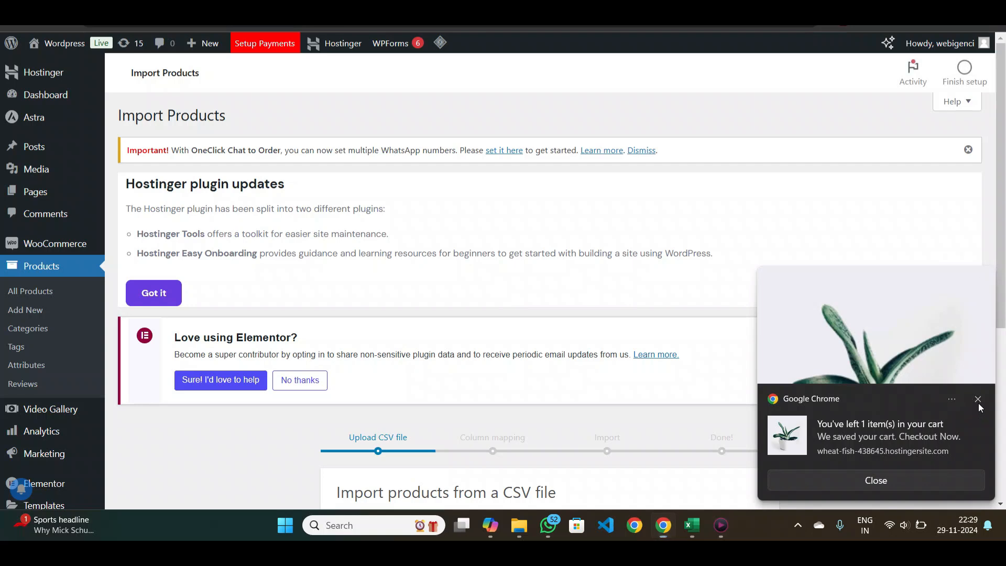
pyautogui.click(977, 399)
pyautogui.scroll(-5, 676, 410)
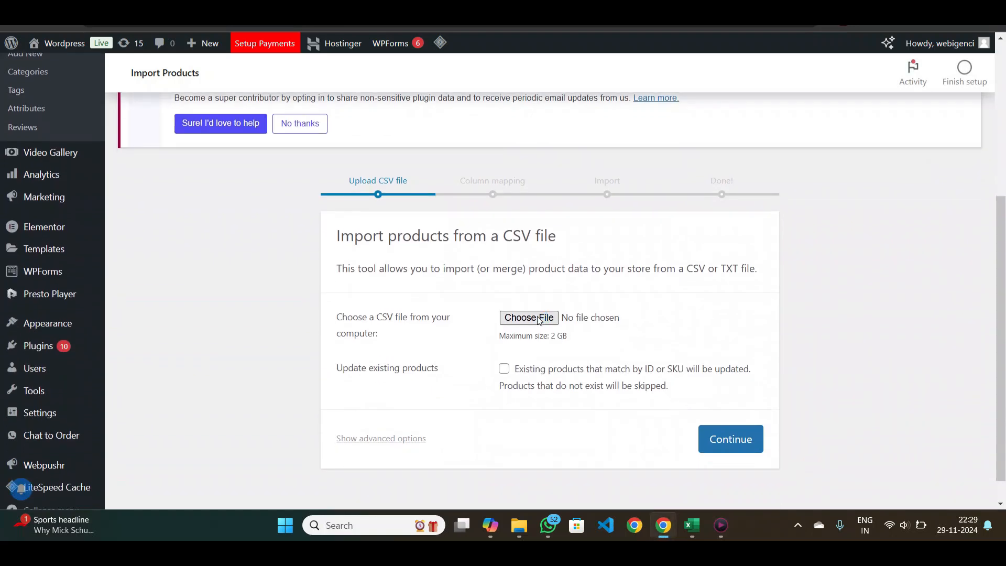
# Choose sample_products.csv as the product import file and continue to the column mapping.
pyautogui.click(529, 317)
pyautogui.click(131, 99)
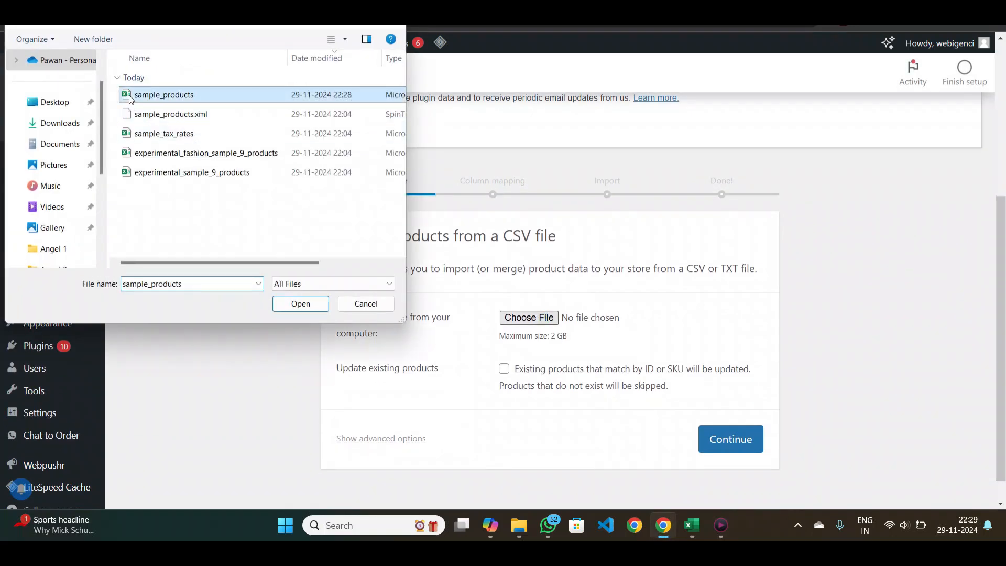
pyautogui.doubleClick(131, 98)
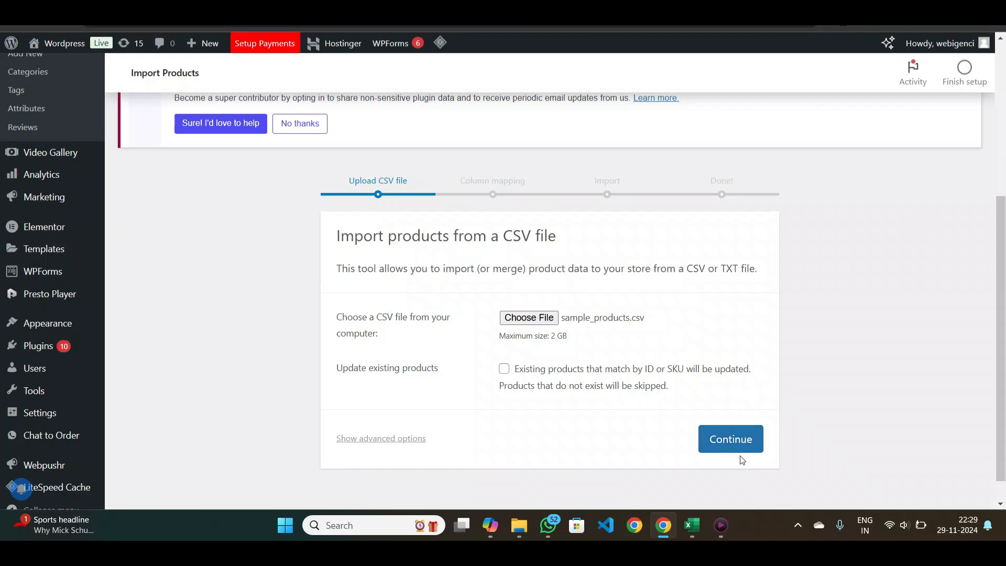
pyautogui.click(727, 437)
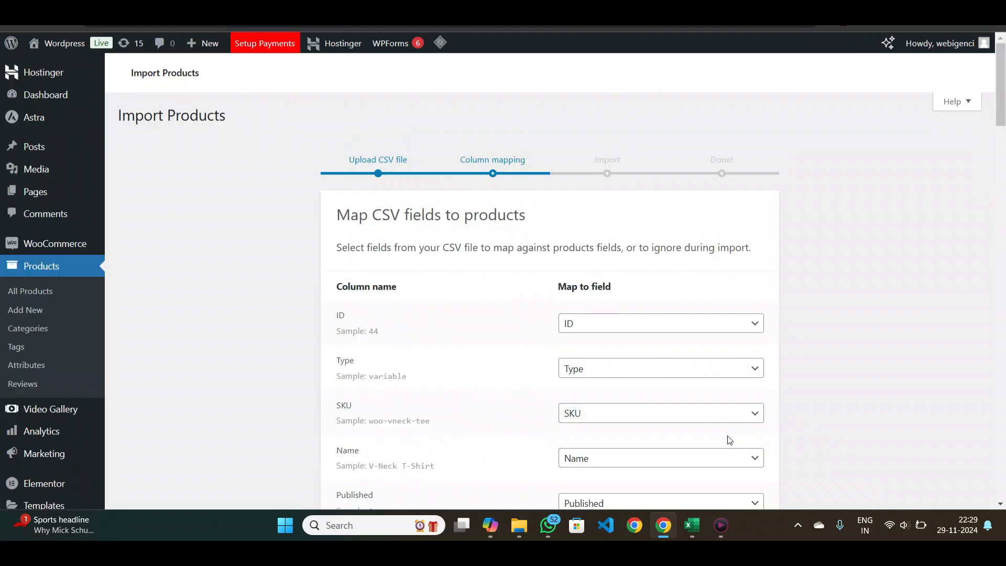
# Run the product importer with the suggested column mapping and follow it to completion.
pyautogui.scroll(-20, 728, 440)
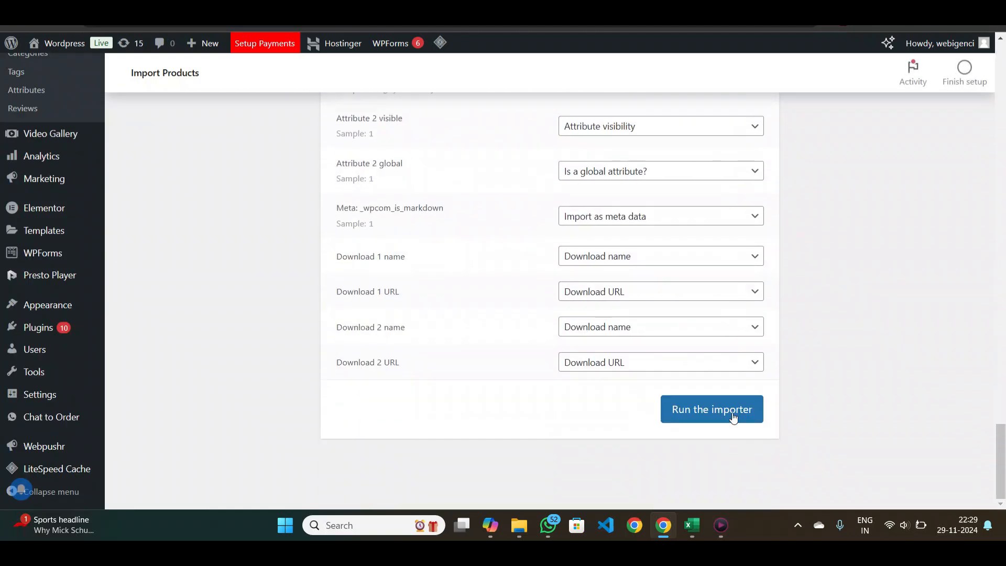
pyautogui.click(732, 414)
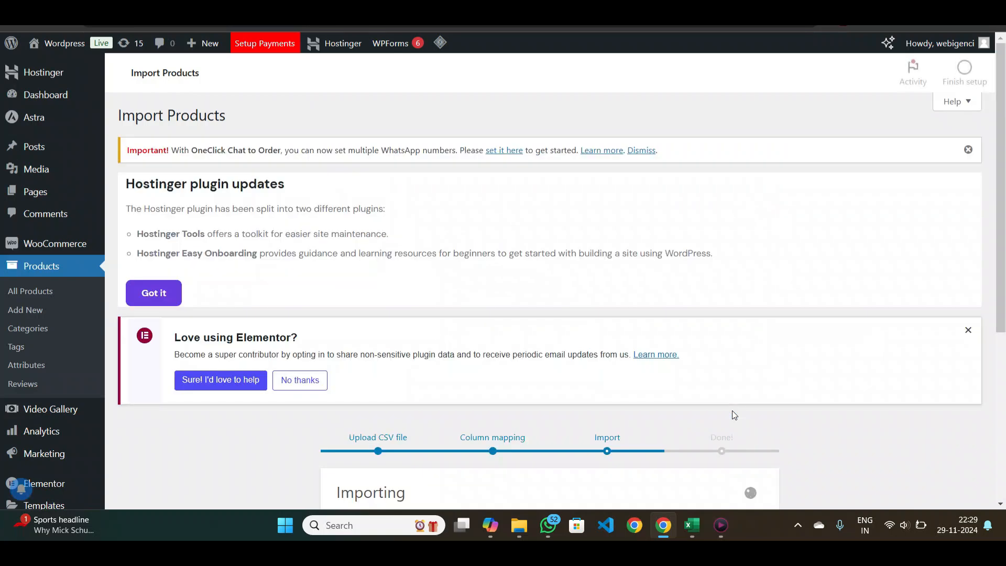
pyautogui.scroll(-1, 734, 415)
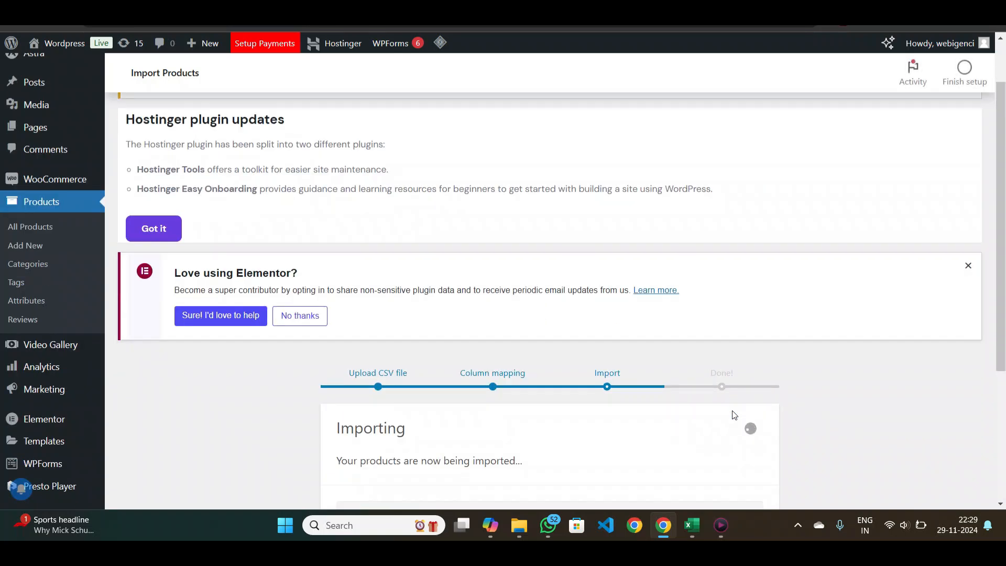
pyautogui.scroll(-4, 733, 415)
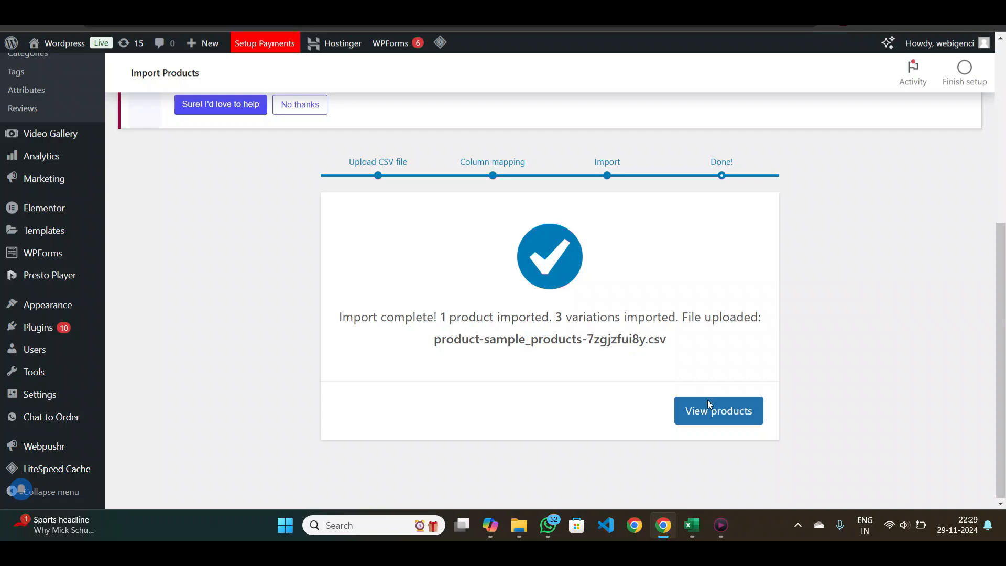
# View the imported products and open the V-Neck T-Shirt's store page to check its color and size options.
pyautogui.click(709, 404)
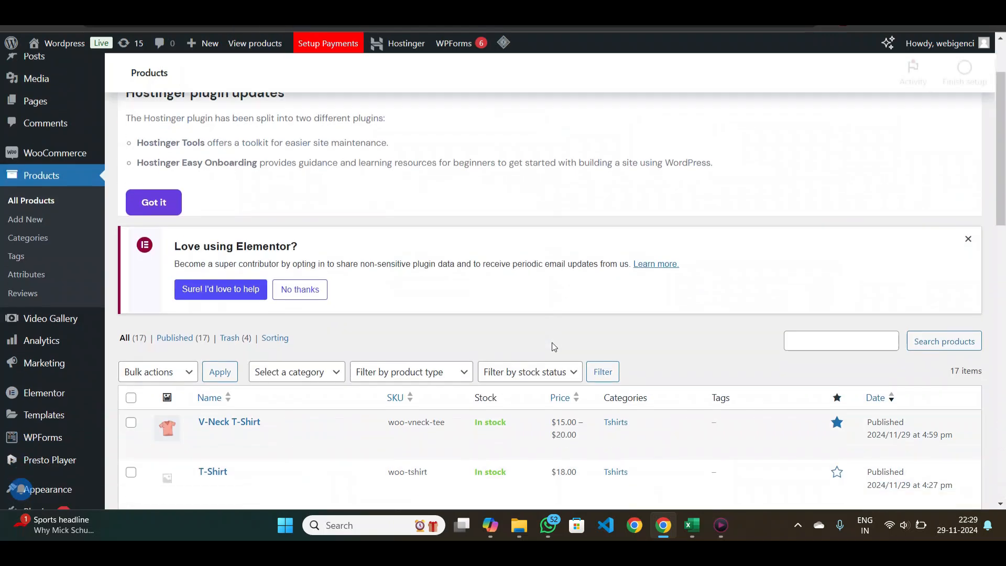
pyautogui.scroll(-2, 551, 343)
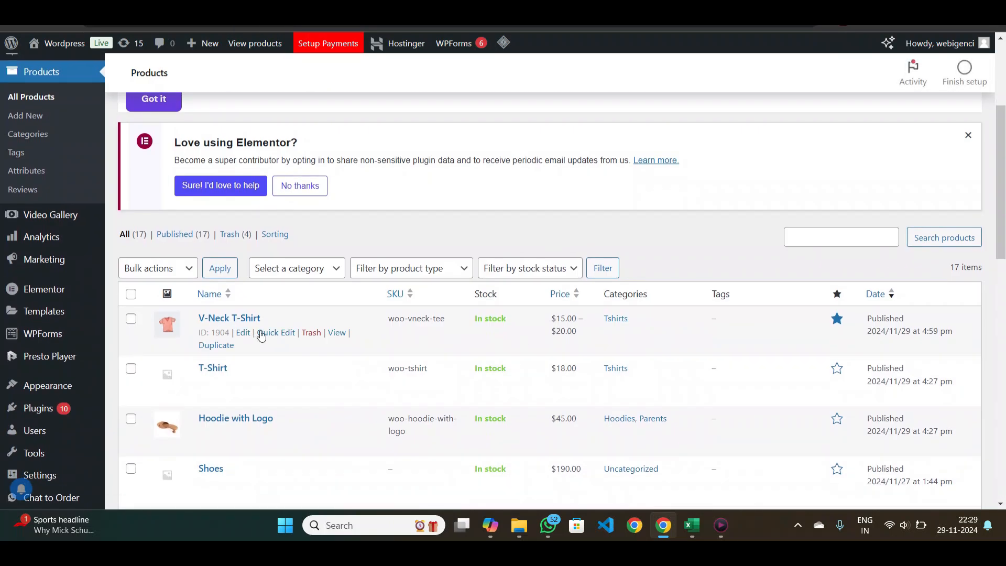
pyautogui.click(335, 333)
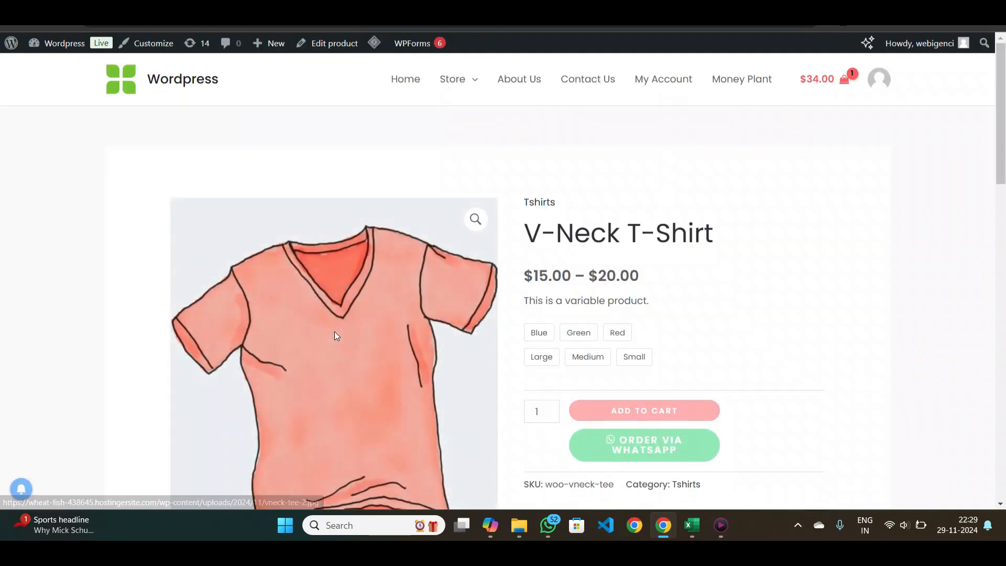
pyautogui.scroll(-1, 367, 320)
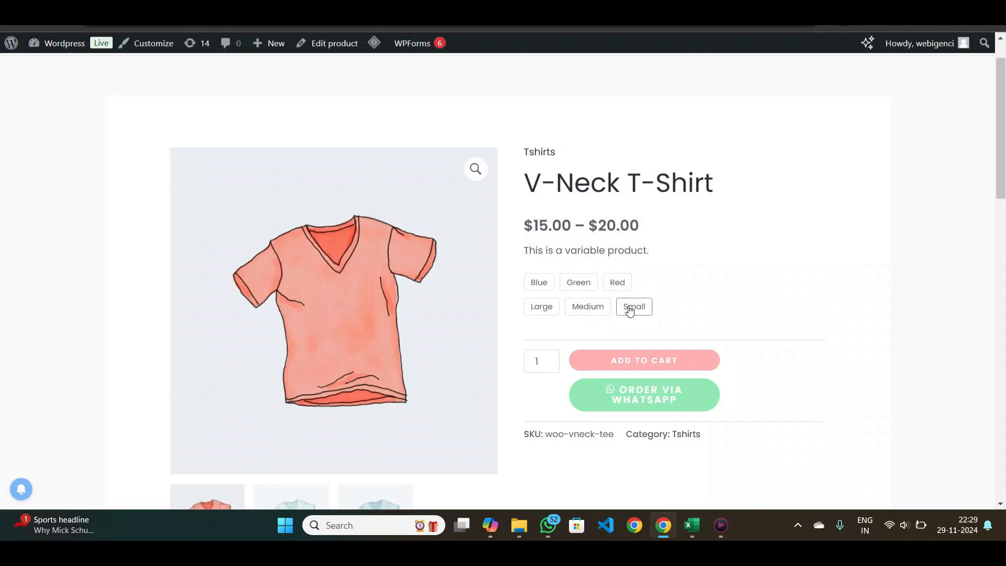
# Switch to Excel, leave the Save As page and review the variable product and variation rows in sample_products.
pyautogui.hotkey('alt', 'Tab')
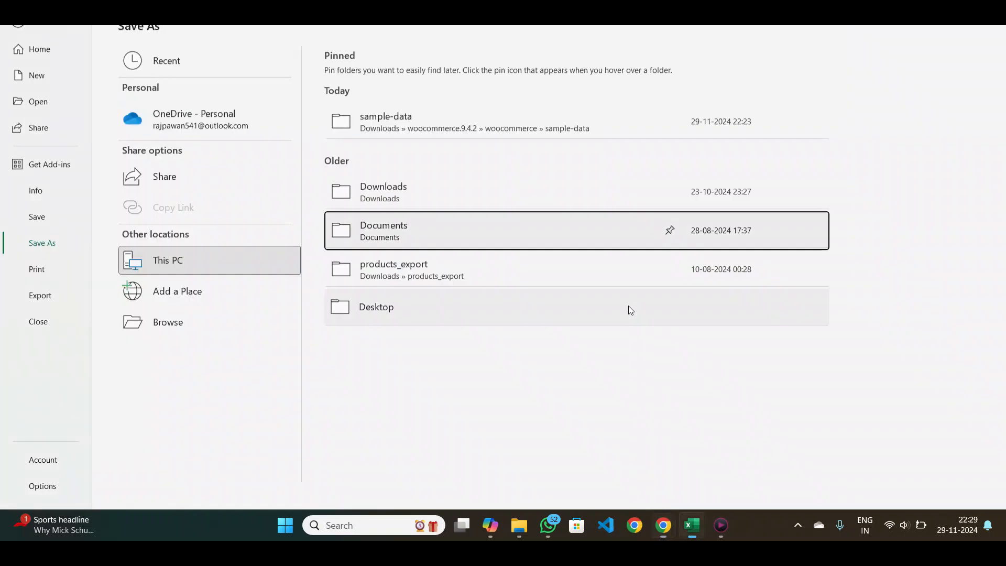
pyautogui.hotkey('alt', 'Tab')
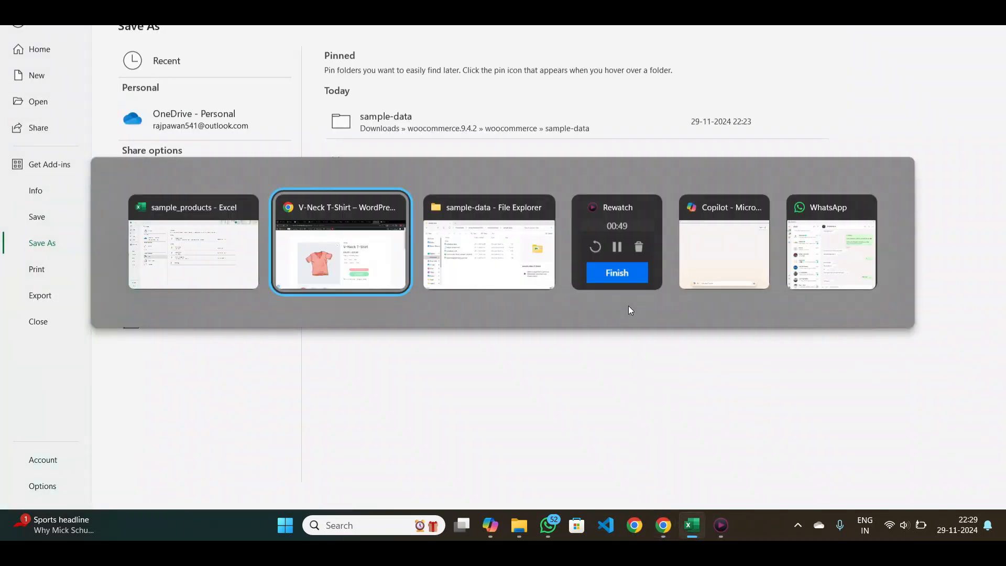
pyautogui.press('Escape')
pyautogui.press('Escape')
pyautogui.hscroll(-15, 642, 209)
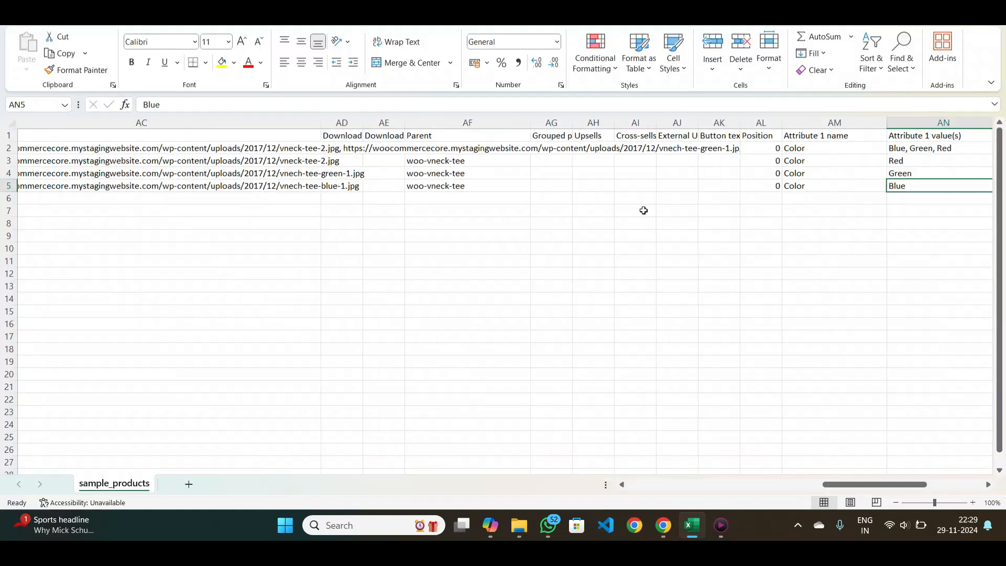
pyautogui.hscroll(-3, 115, 205)
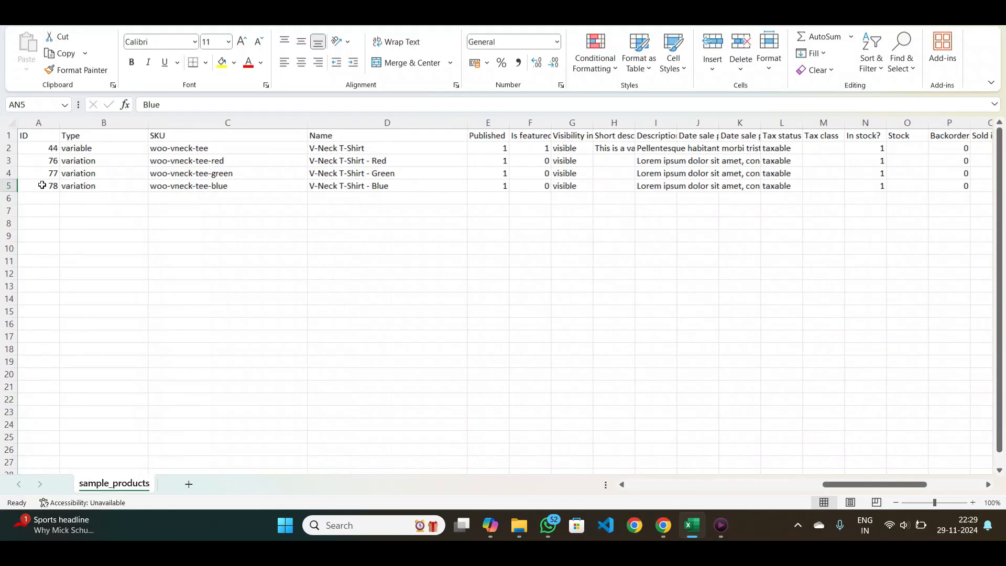
# Widen the Attribute 2 name, value(s) and visible columns AQ to AS in the sample_products sheet.
pyautogui.hscroll(15, 175, 188)
pyautogui.hscroll(-3, 174, 188)
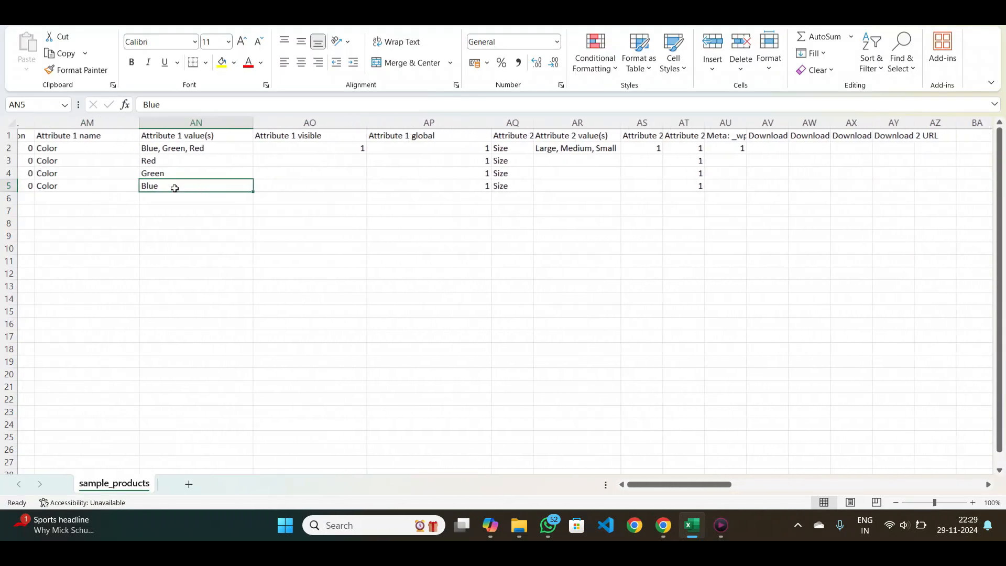
pyautogui.moveTo(558, 122); pyautogui.dragTo(630, 123)
# Compare the sheet's attribute values with the V-Neck T-Shirt store page in Chrome, and select the Blue color option there.
pyautogui.hotkey('alt', 'Tab')
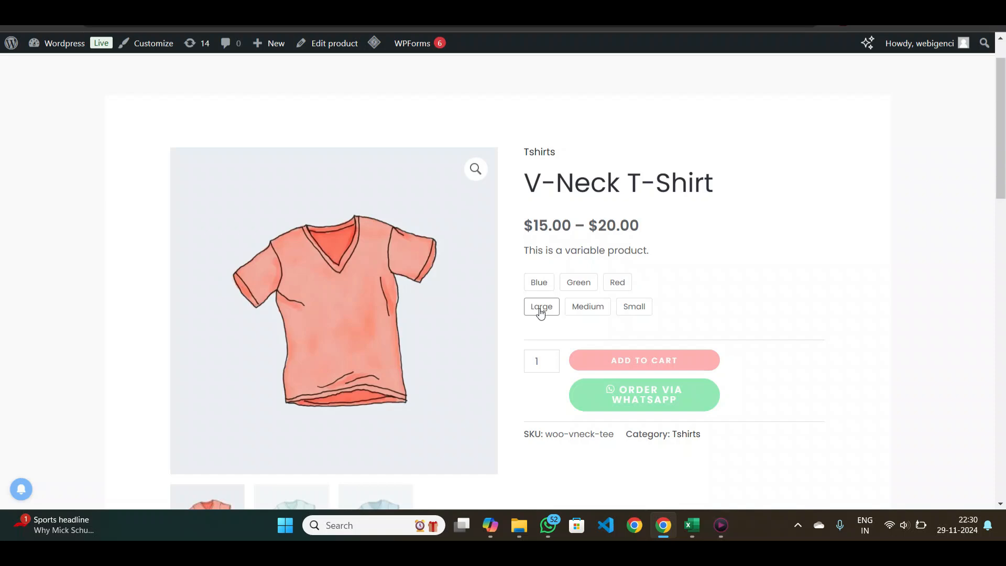
pyautogui.hotkey('alt', 'Tab')
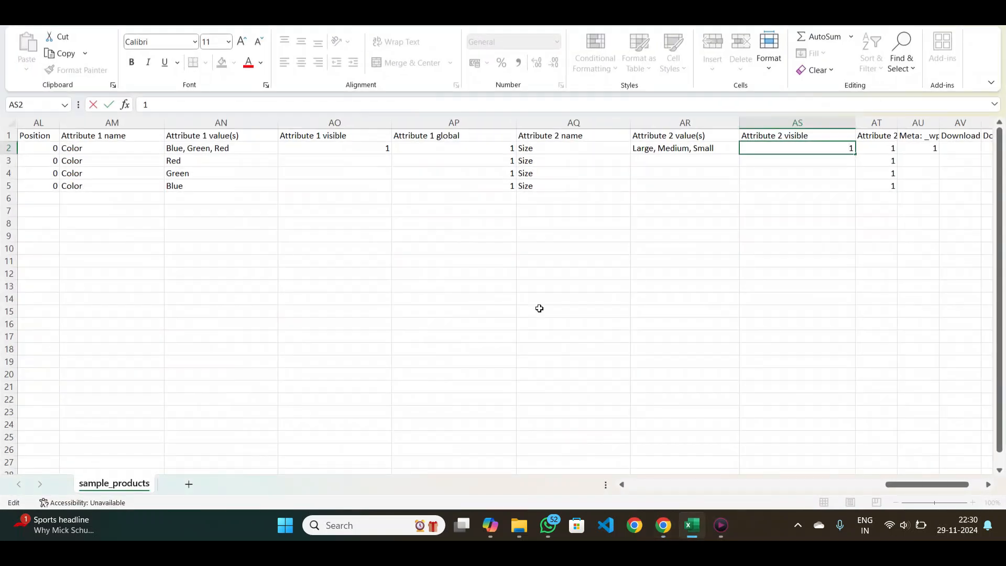
pyautogui.hotkey('alt', 'Tab')
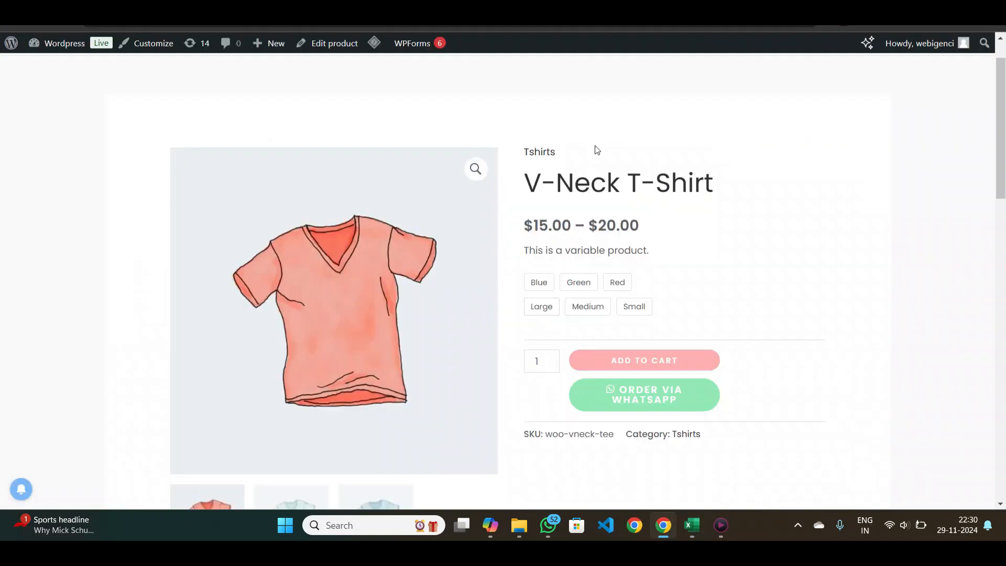
pyautogui.click(540, 286)
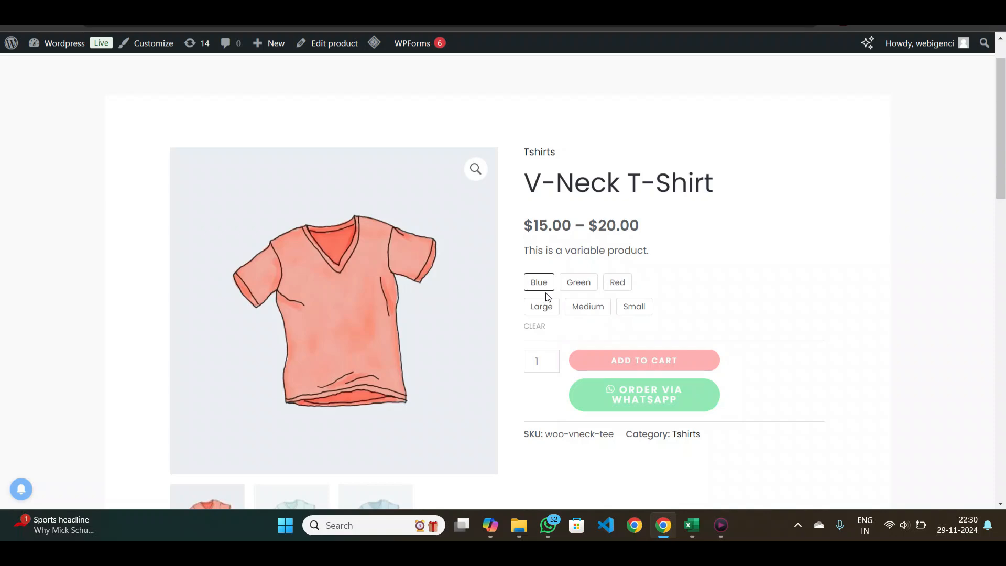